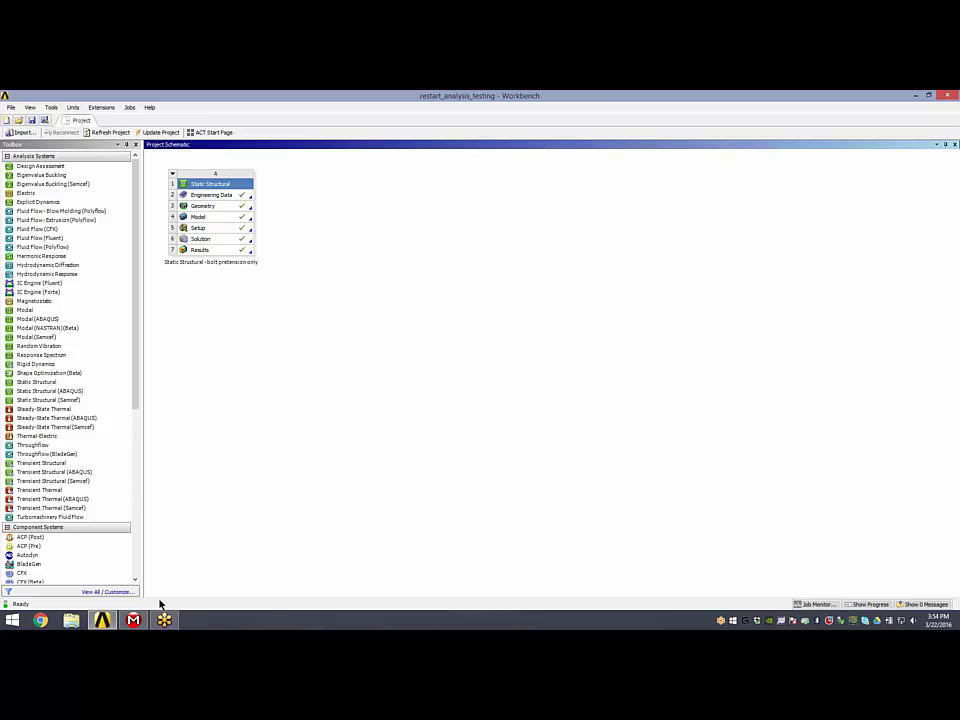
Switch to Mechanical and review the bonded and frictionless contacts defined between the assembly's bodies
{"action": "left_click", "coordinate": [133, 620]}
{"action": "left_click_drag", "start_coordinate": [595, 298], "coordinate": [466, 318]}
{"action": "left_click", "coordinate": [68, 236]}
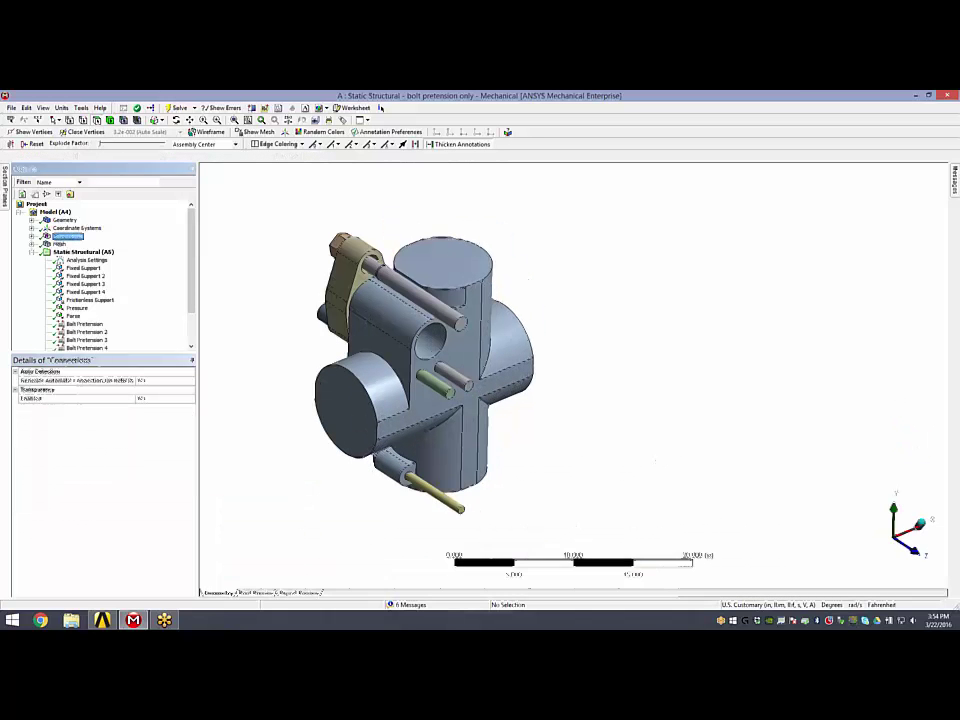
{"action": "left_click", "coordinate": [32, 236]}
{"action": "left_click", "coordinate": [46, 244]}
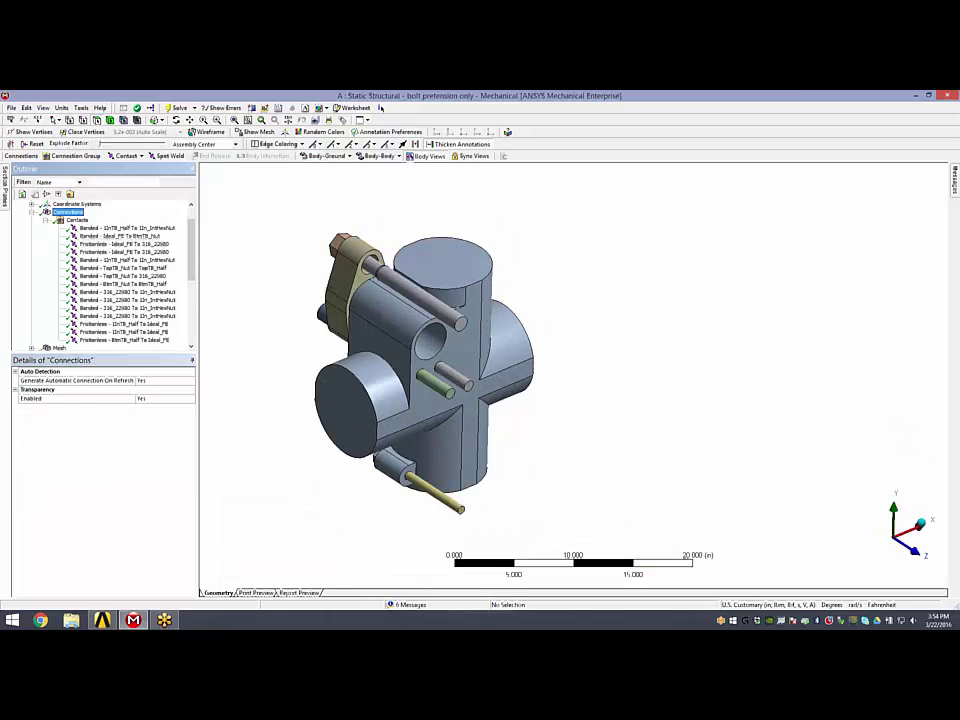
{"action": "left_click", "coordinate": [110, 228]}
{"action": "left_click", "coordinate": [103, 237]}
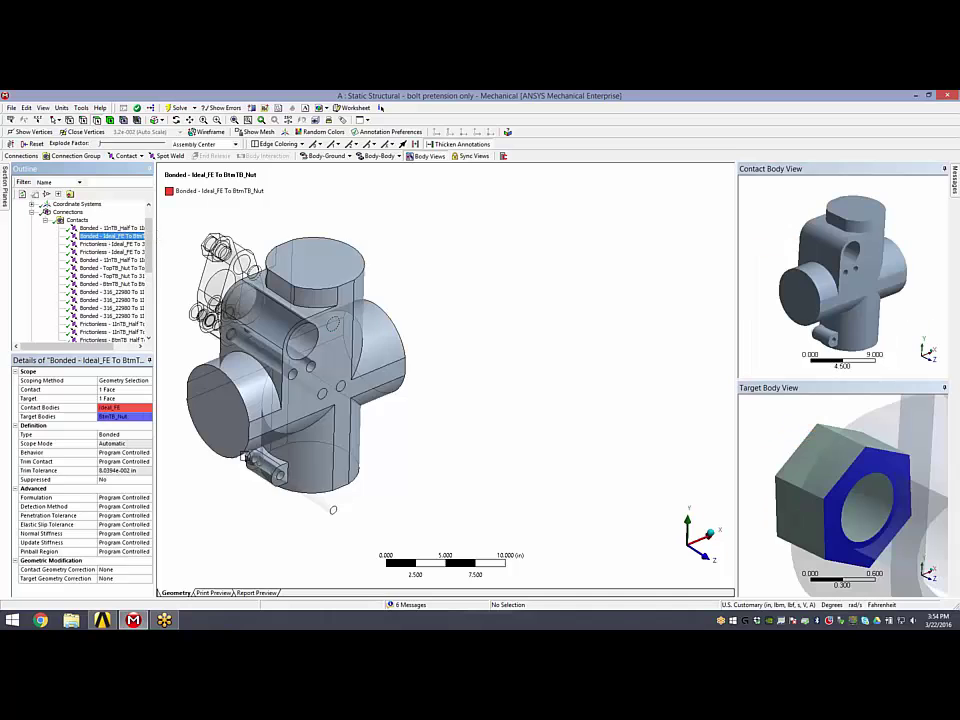
{"action": "left_click", "coordinate": [100, 244]}
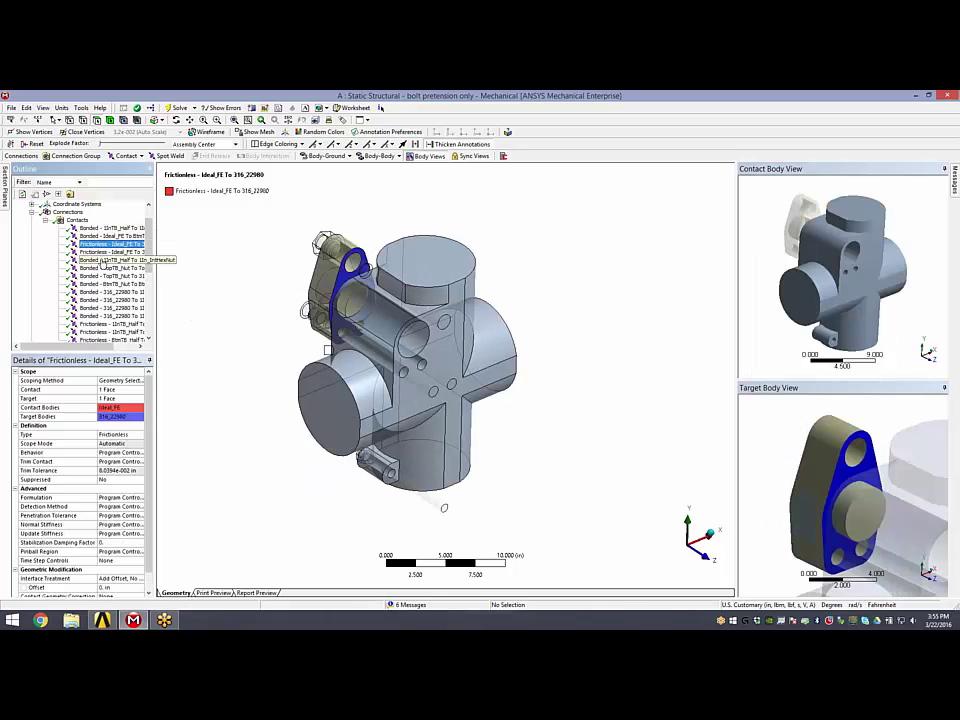
{"action": "left_click", "coordinate": [100, 252]}
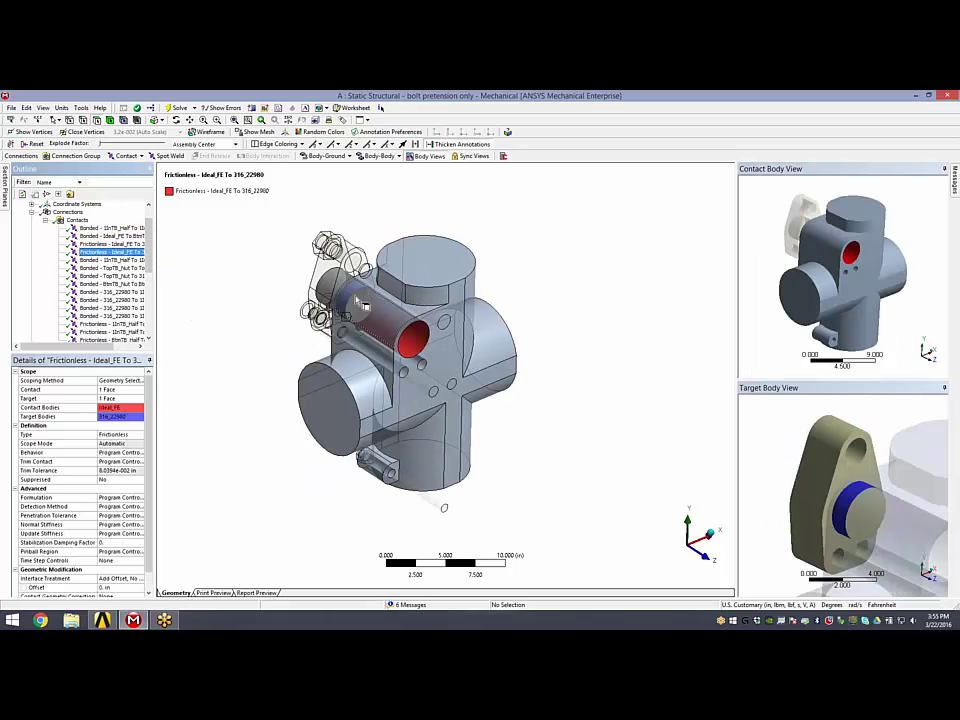
{"action": "left_click", "coordinate": [34, 213]}
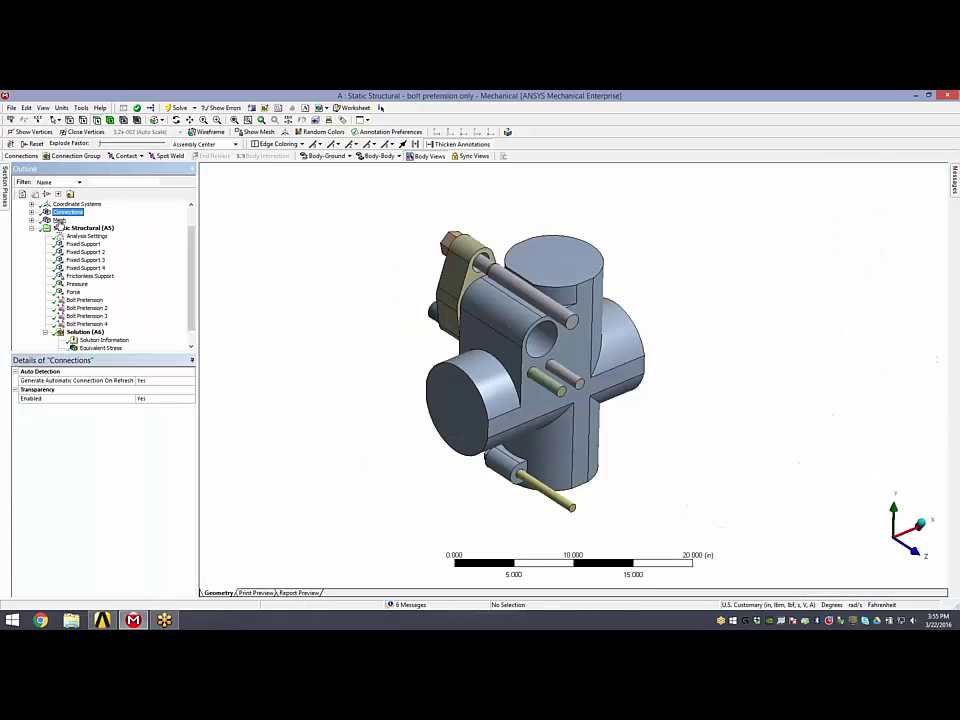
Inspect the mesh and the overview of loads and supports applied in the static structural analysis
{"action": "left_click", "coordinate": [52, 219]}
{"action": "middle_click_drag", "start_coordinate": [509, 344], "coordinate": [430, 338]}
{"action": "left_click", "coordinate": [84, 228]}
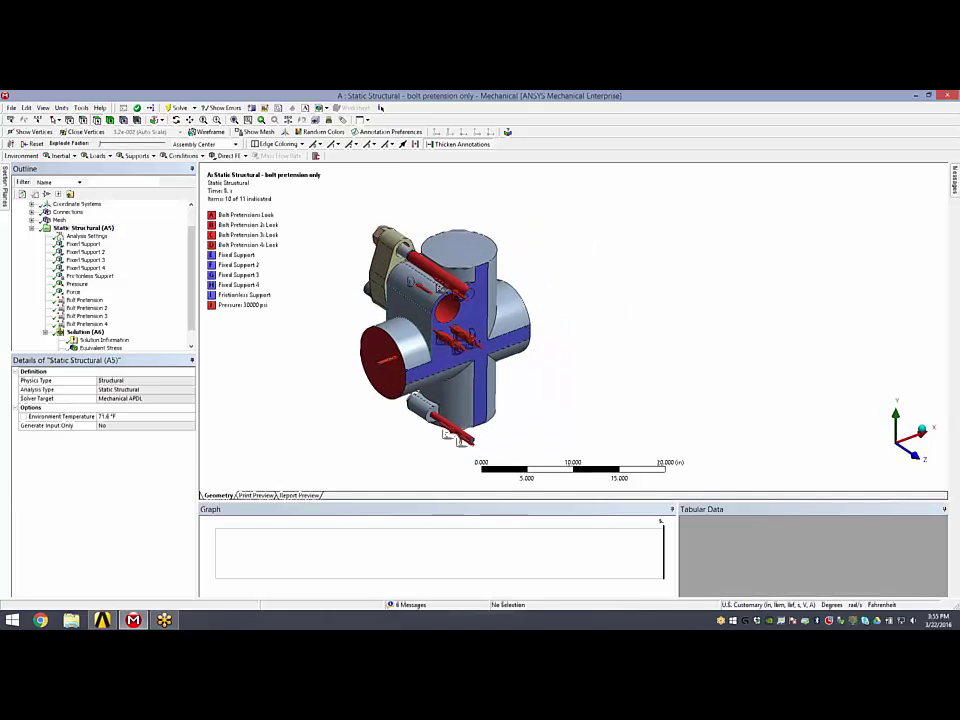
{"action": "left_click", "coordinate": [134, 245]}
Examine the analysis settings' step controls and the load, lock and open sequence of the four bolt pretensions
{"action": "left_click", "coordinate": [98, 237]}
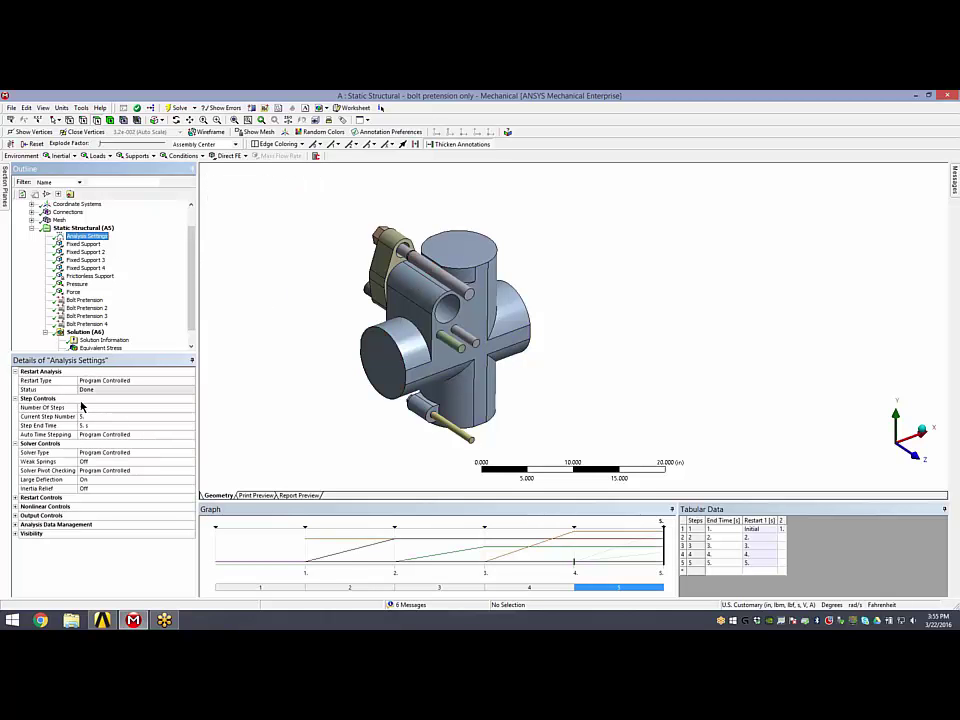
{"action": "left_click", "coordinate": [86, 300]}
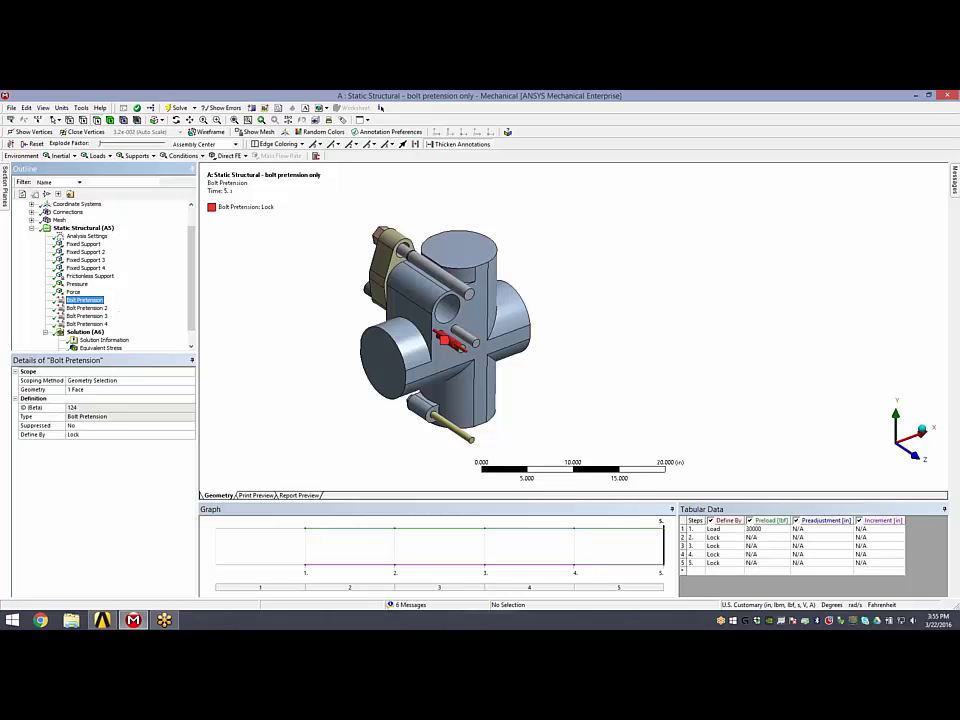
{"action": "left_click", "coordinate": [86, 308]}
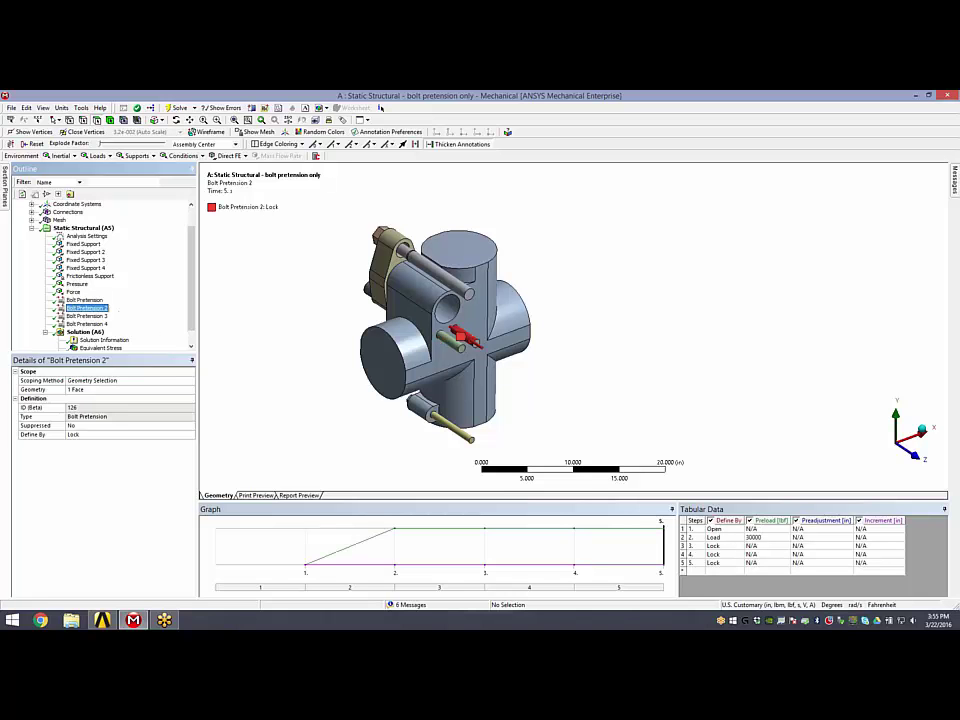
{"action": "left_click", "coordinate": [86, 316]}
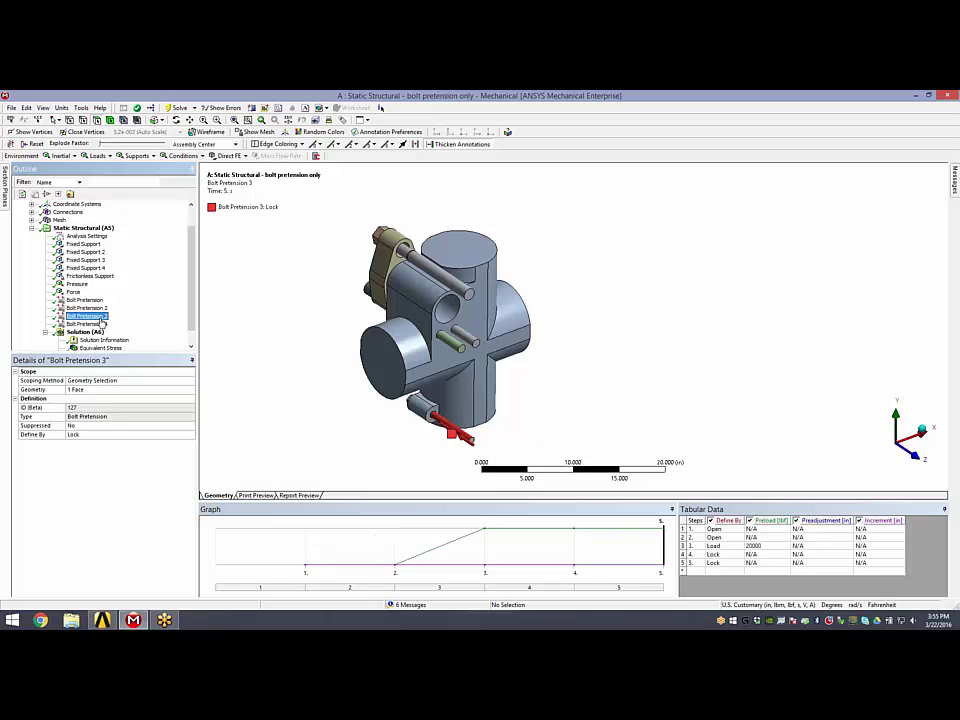
{"action": "left_click", "coordinate": [100, 324]}
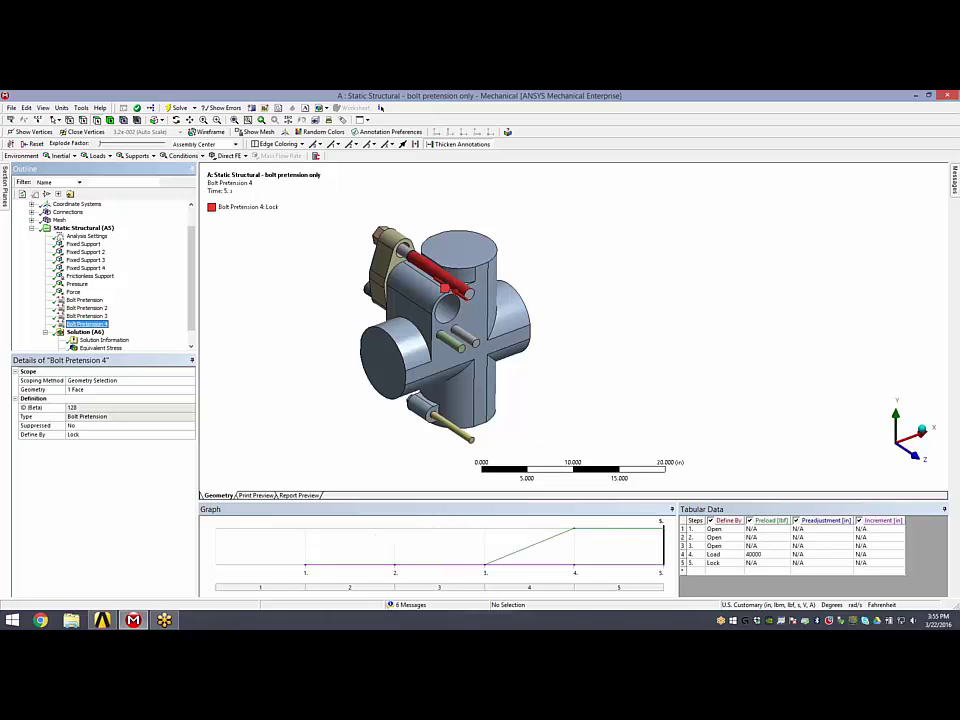
{"action": "left_click", "coordinate": [86, 308]}
{"action": "left_click", "coordinate": [90, 316]}
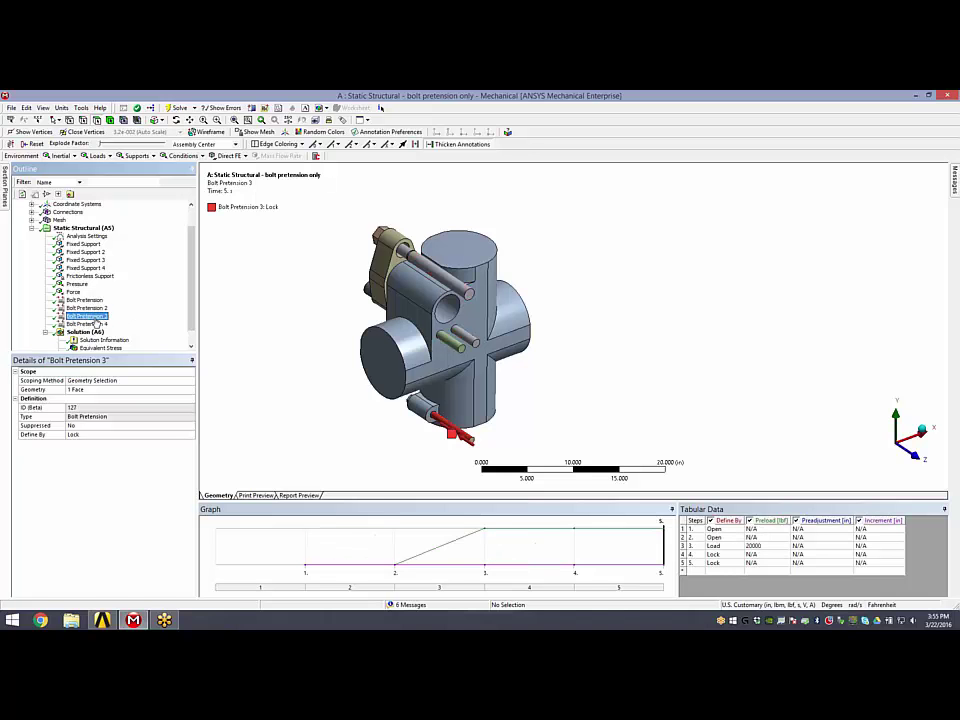
{"action": "left_click", "coordinate": [90, 324]}
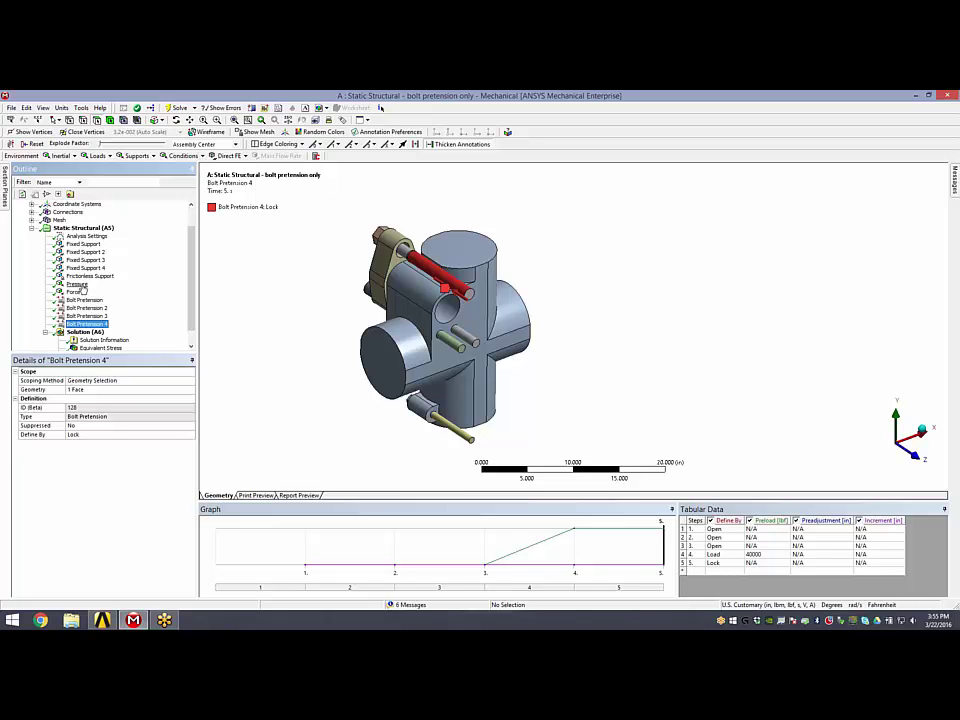
Examine the pressure and force loads and the frictionless and fixed supports of the analysis
{"action": "left_click", "coordinate": [78, 285]}
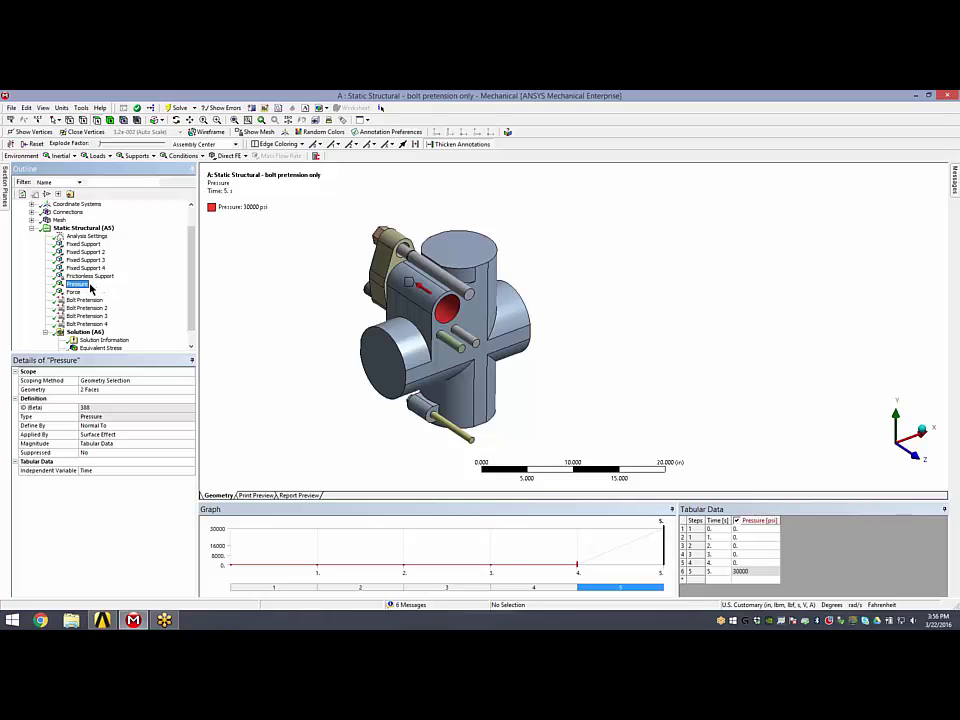
{"action": "middle_click_drag", "start_coordinate": [318, 304], "coordinate": [430, 306]}
{"action": "key", "text": "Down"}
{"action": "key", "text": "Up"}
{"action": "key", "text": "Up"}
{"action": "key", "text": "Up"}
{"action": "key", "text": "Up"}
{"action": "key", "text": "Up"}
{"action": "key", "text": "Up"}
Examine the load-step graph and the expanded restart controls in the analysis settings
{"action": "key", "text": "Up"}
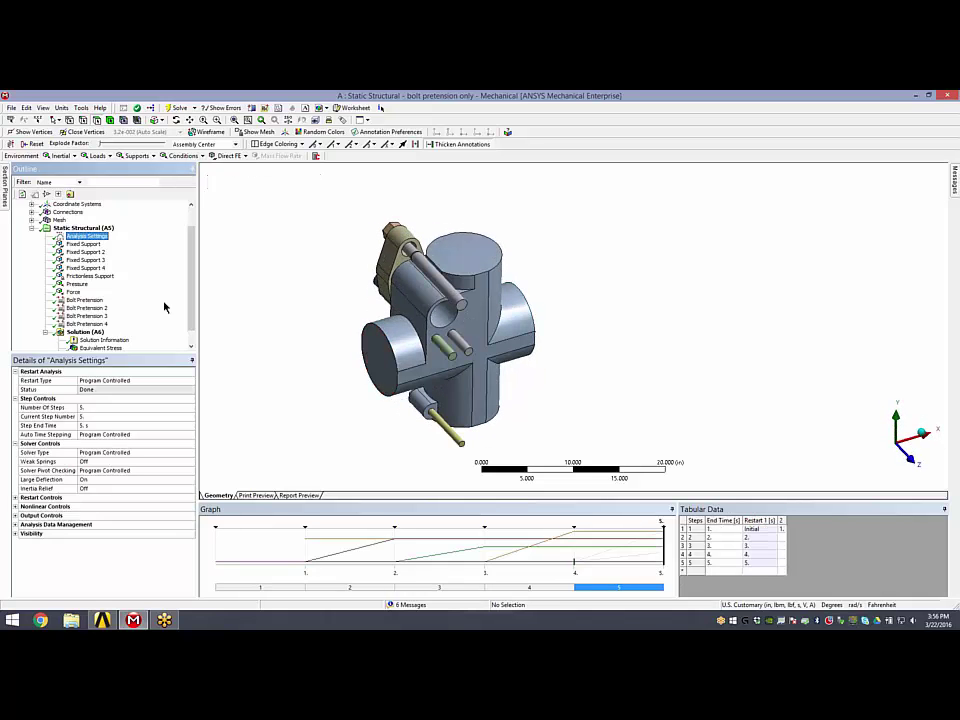
{"action": "left_click_drag", "start_coordinate": [350, 475], "coordinate": [350, 440]}
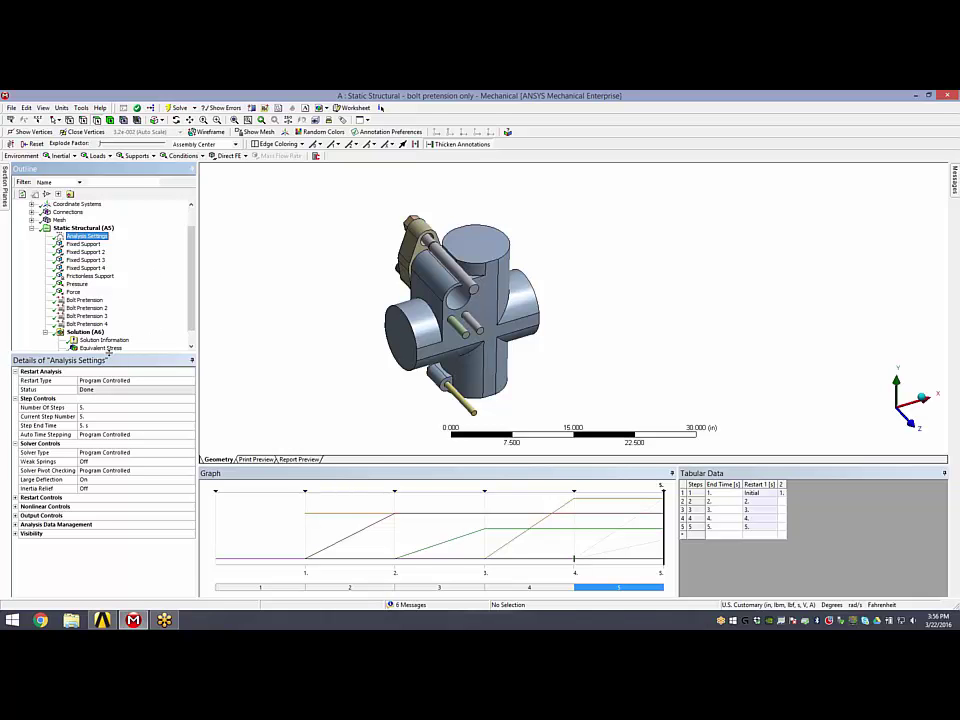
{"action": "left_click_drag", "start_coordinate": [113, 305], "coordinate": [113, 305]}
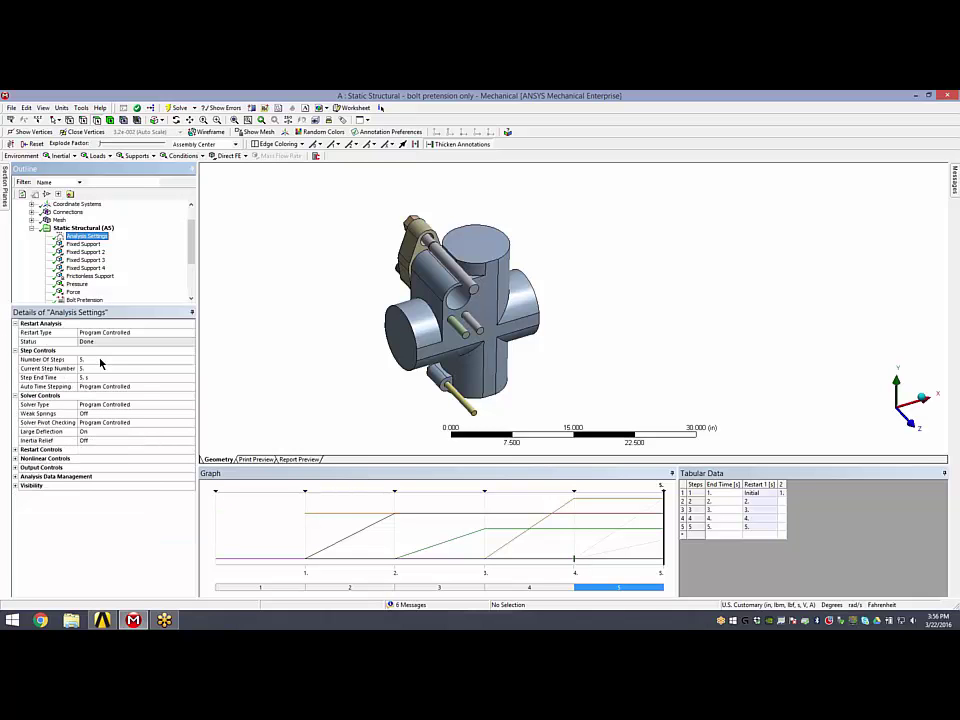
{"action": "left_click", "coordinate": [15, 450]}
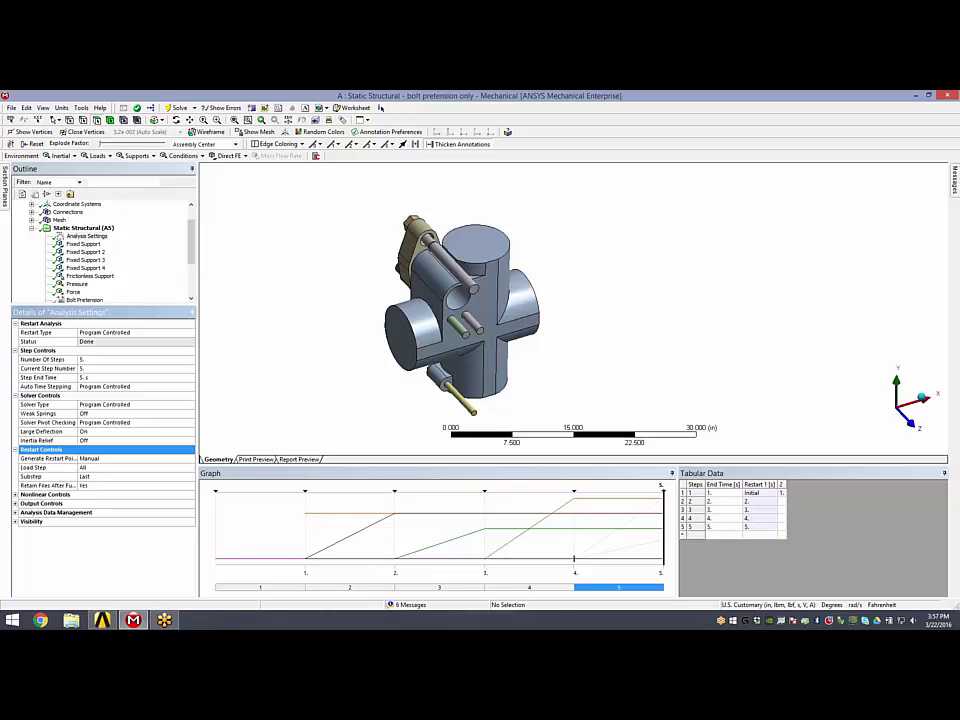
{"action": "left_click_drag", "start_coordinate": [144, 303], "coordinate": [144, 351]}
{"action": "scroll", "coordinate": [150, 283], "scroll_direction": "down", "scroll_amount": 1}
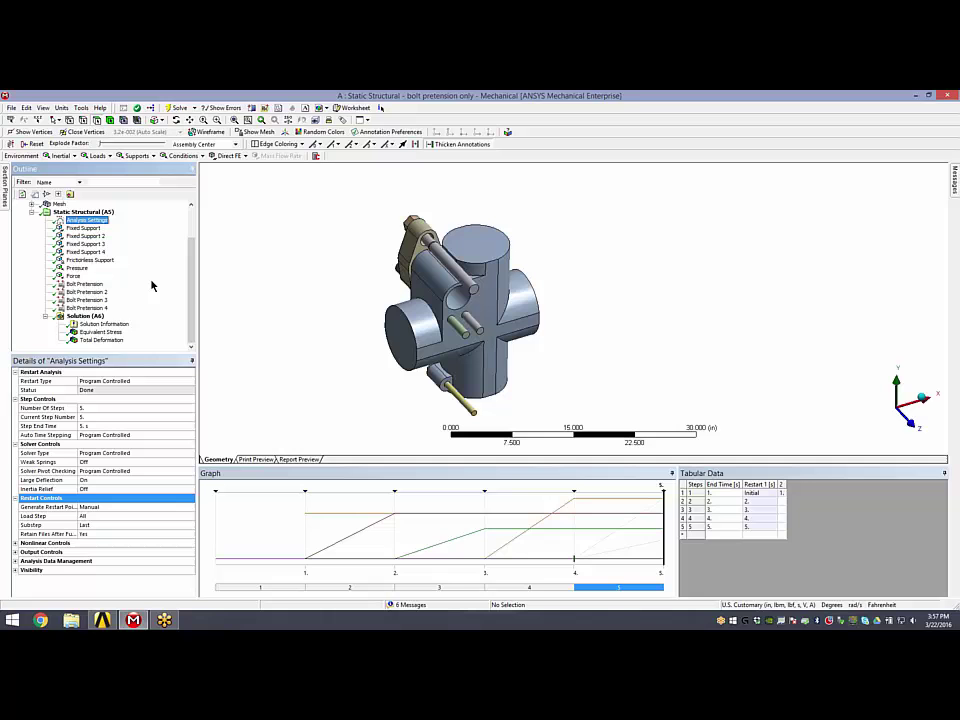
Inspect the total deformation result with its animation from several angles, and return to the analysis settings
{"action": "left_click", "coordinate": [101, 340]}
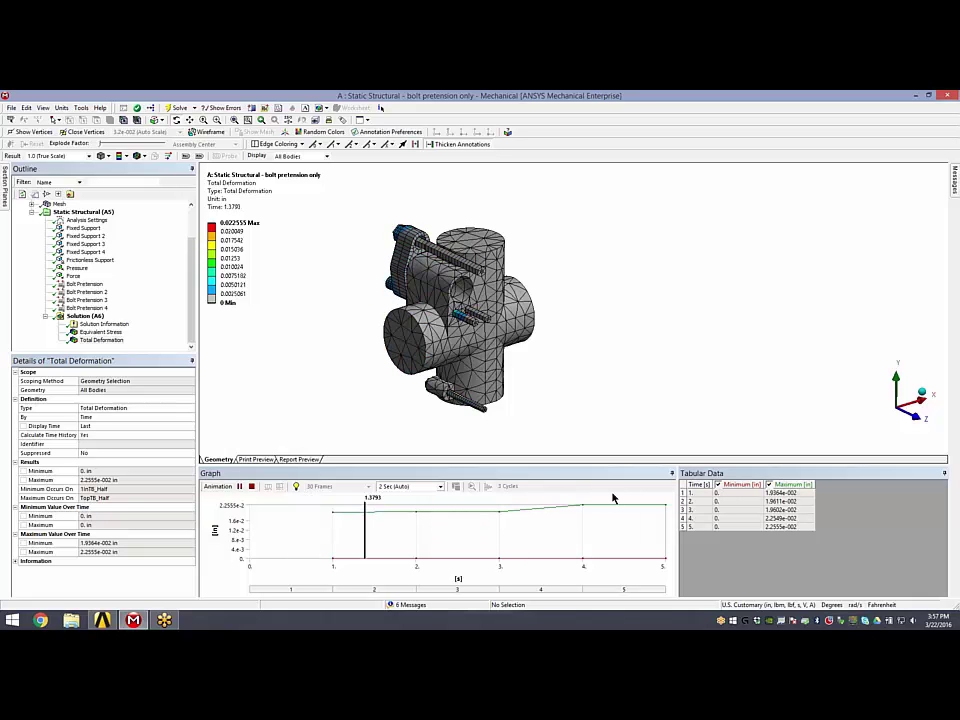
{"action": "left_click", "coordinate": [251, 487]}
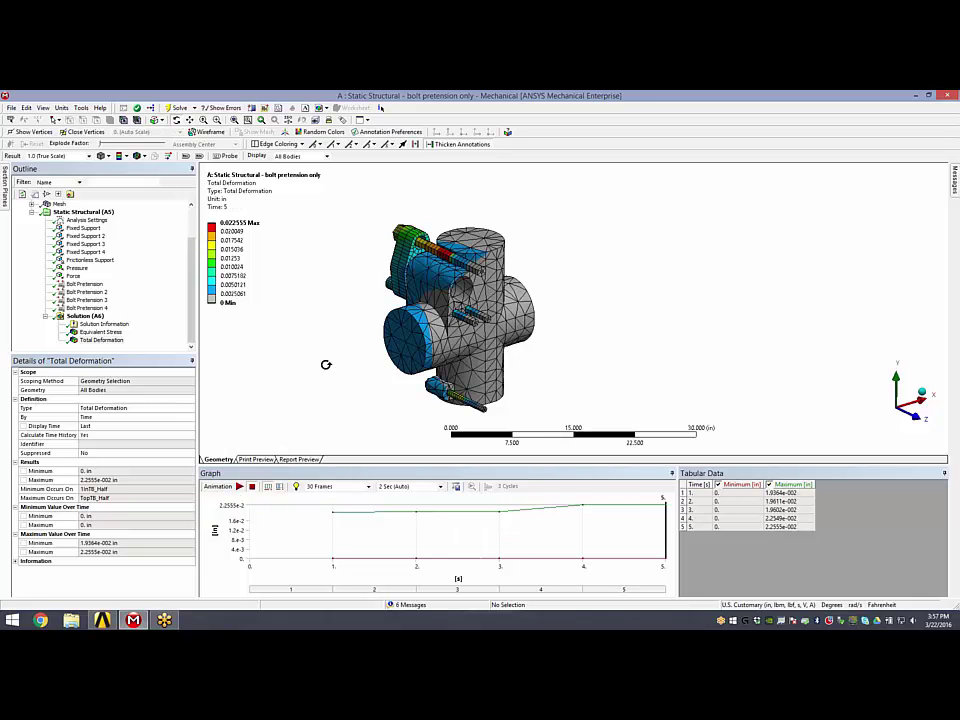
{"action": "left_click_drag", "start_coordinate": [326, 364], "coordinate": [490, 334]}
{"action": "left_click_drag", "start_coordinate": [676, 275], "coordinate": [484, 320]}
{"action": "left_click", "coordinate": [88, 220]}
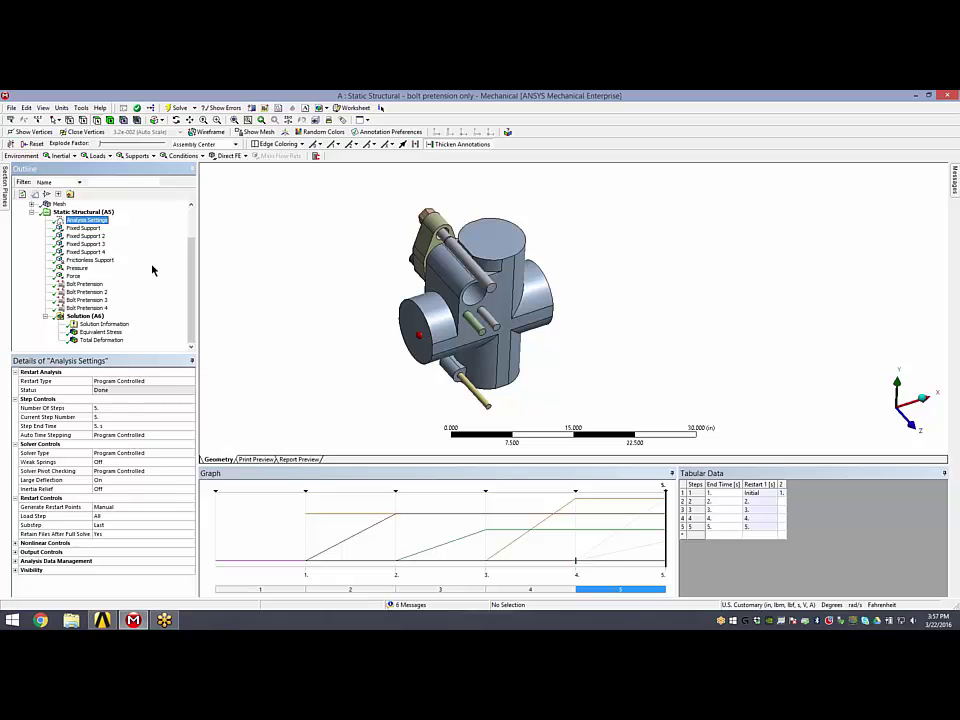
{"action": "mouse_move", "coordinate": [370, 220]}
{"action": "middle_mouse_down"}
{"action": "mouse_move", "coordinate": [335, 250]}
{"action": "mouse_move", "coordinate": [360, 235]}
{"action": "middle_mouse_up"}
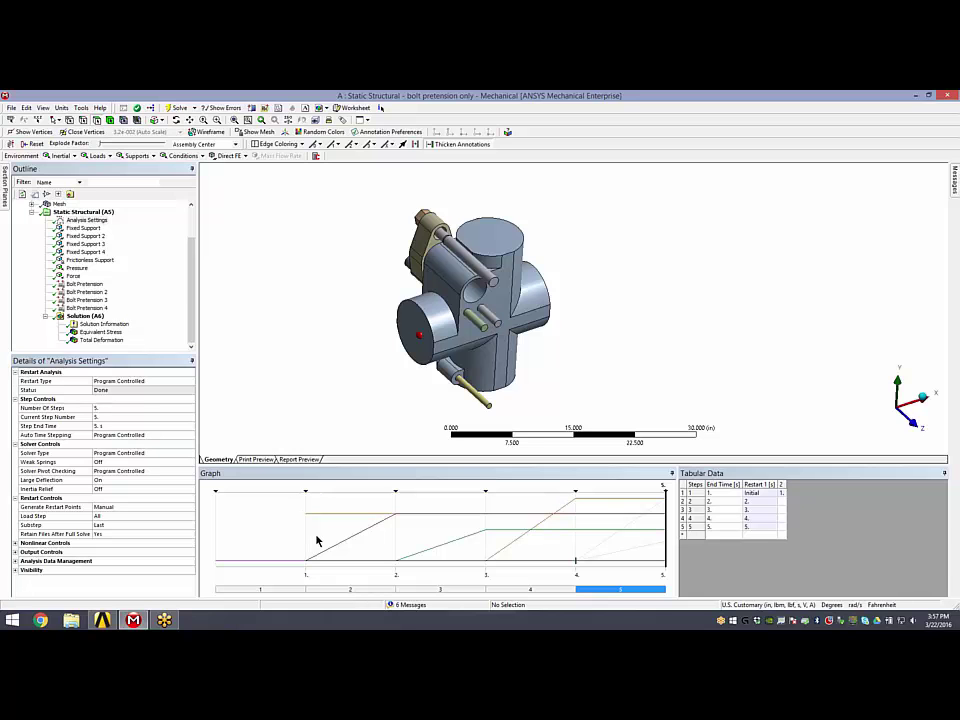
Switch to the Workbench project and duplicate the static structural system from its Results cell so that the model is shared
{"action": "key", "text": "alt+Tab"}
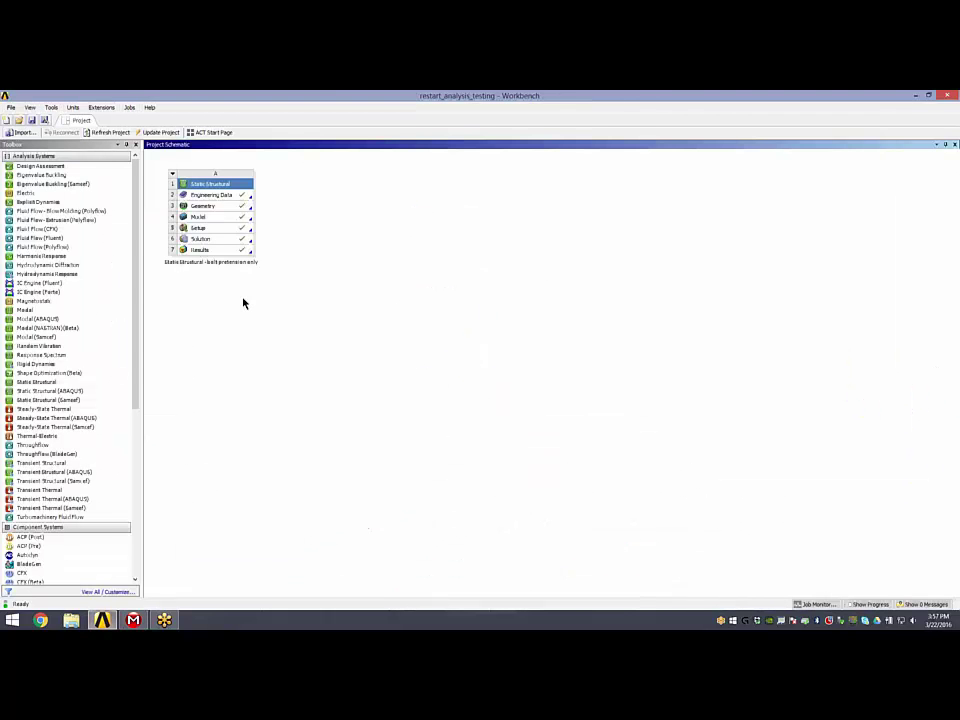
{"action": "right_click", "coordinate": [216, 252]}
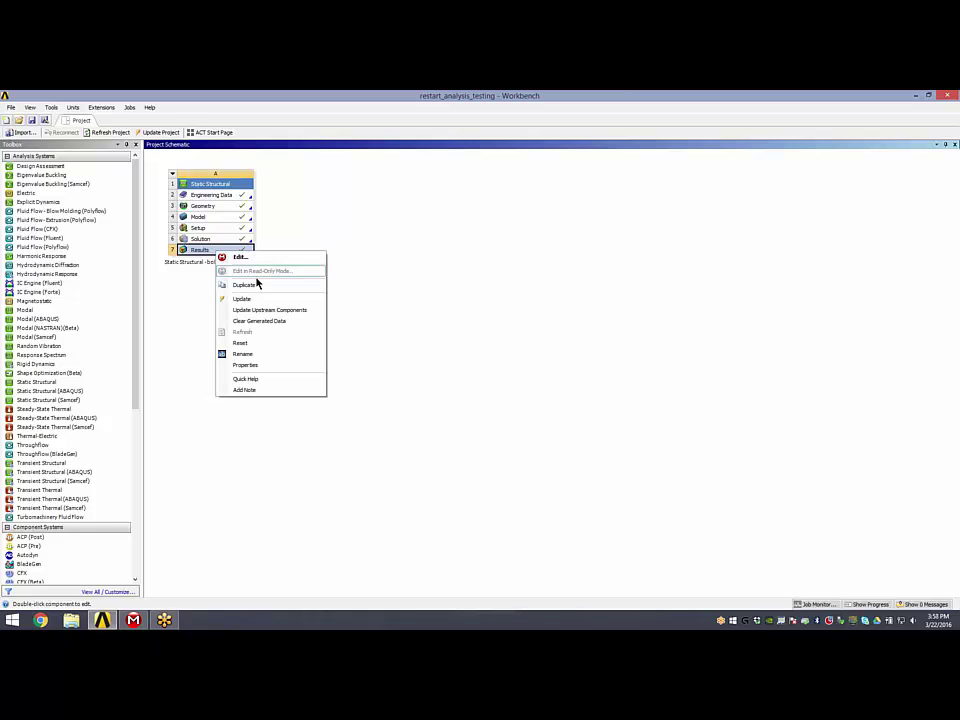
{"action": "left_click", "coordinate": [246, 285]}
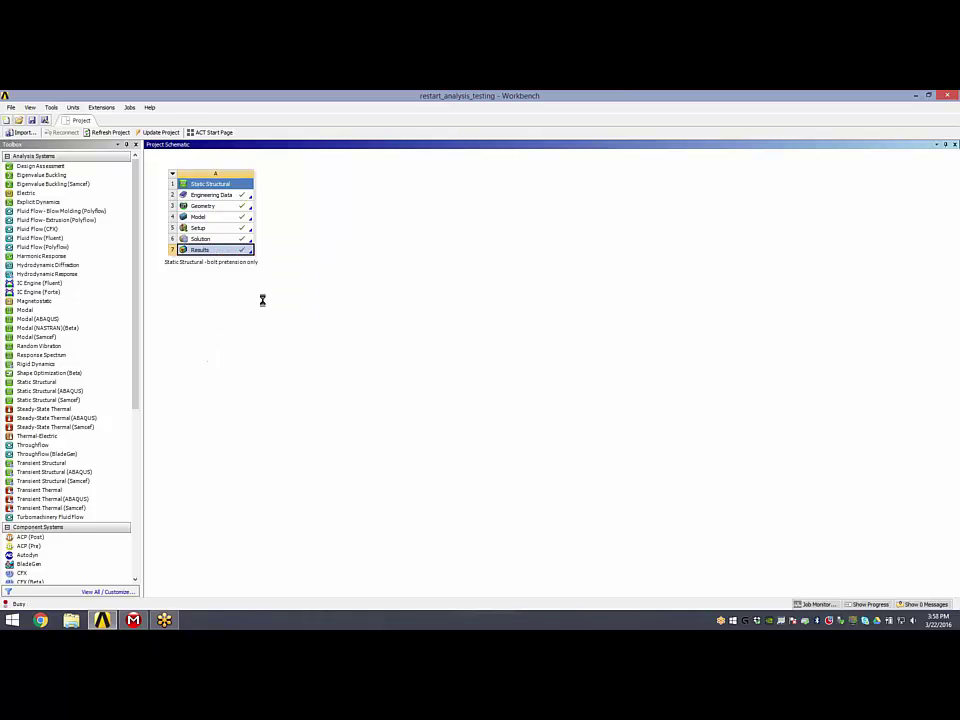
Rename the duplicated system as "Static Structural - pressure load case"
{"action": "left_click", "coordinate": [309, 262]}
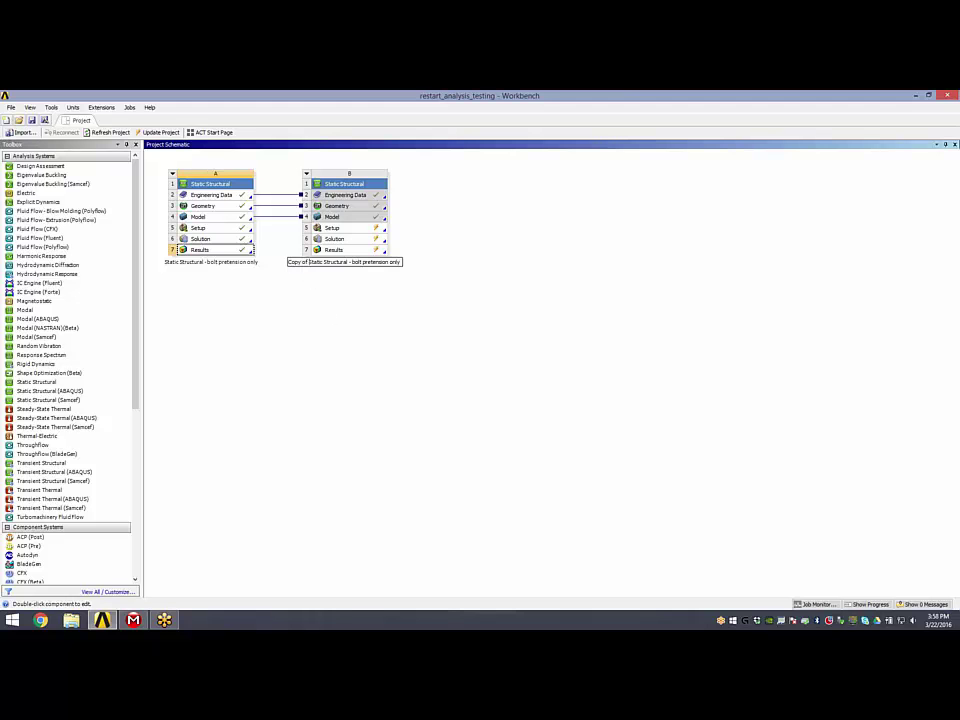
{"action": "key", "text": "BackSpace"}
{"action": "key", "text": "BackSpace"}
{"action": "key", "text": "BackSpace"}
{"action": "key", "text": "BackSpace"}
{"action": "key", "text": "BackSpace"}
{"action": "key", "text": "BackSpace"}
{"action": "key", "text": "BackSpace"}
{"action": "key", "text": "BackSpace"}
{"action": "double_click", "coordinate": [384, 262]}
{"action": "left_click_drag", "start_coordinate": [372, 260], "coordinate": [343, 259]}
{"action": "type", "text": "pressure load case"}
{"action": "key", "text": "Return"}
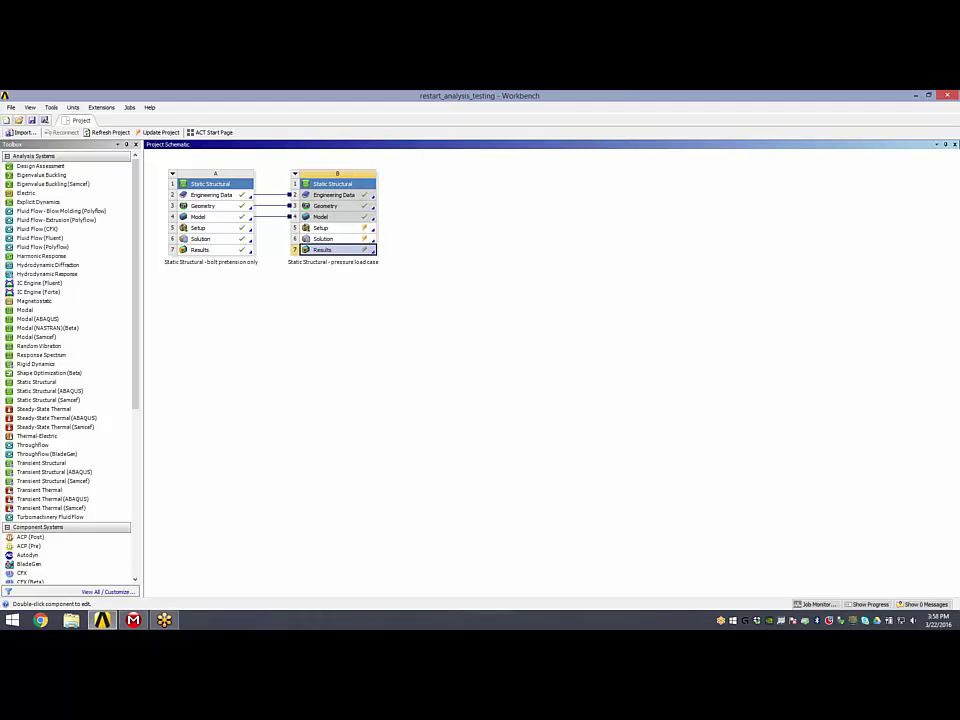
Switch to Mechanical and show the contents of the duplicated analysis, Static Structural 2, with the original analysis collapsed
{"action": "left_click", "coordinate": [133, 620]}
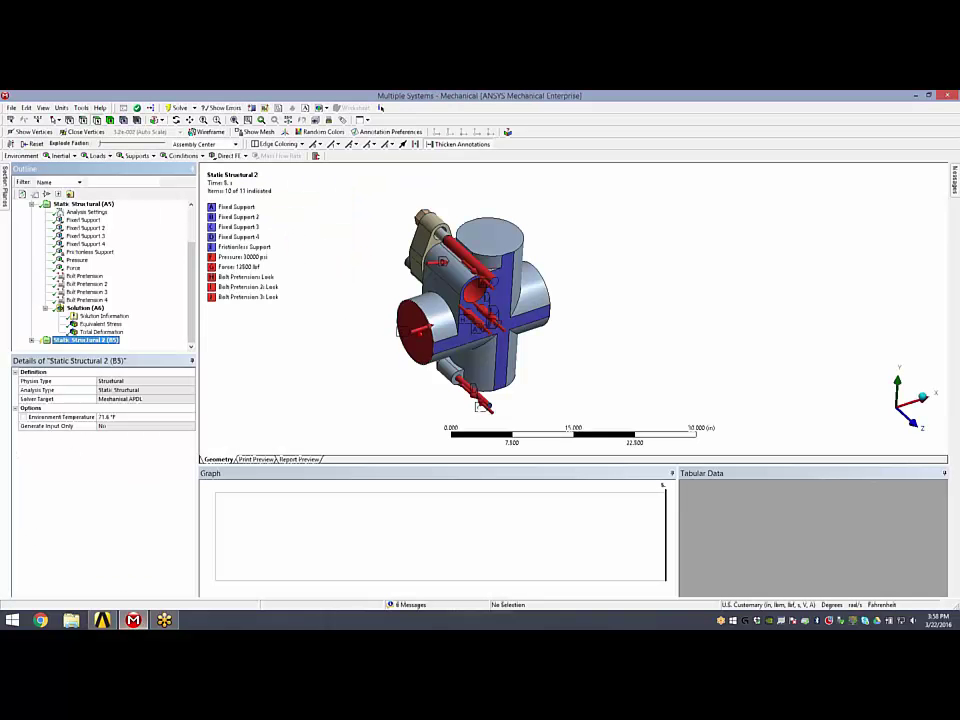
{"action": "left_click", "coordinate": [33, 203]}
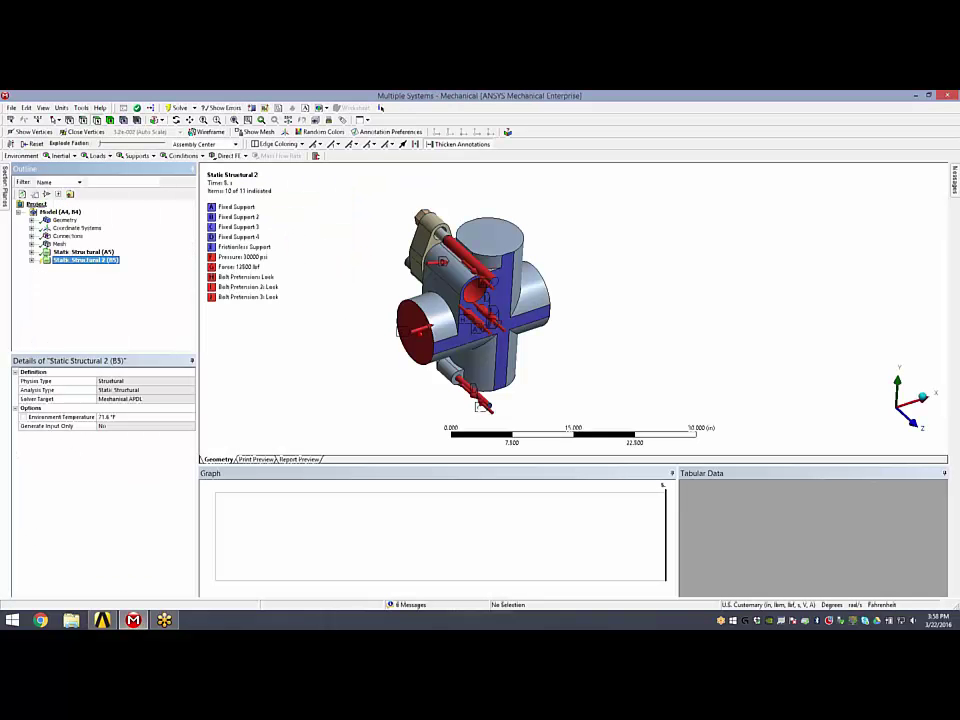
{"action": "left_click", "coordinate": [32, 259]}
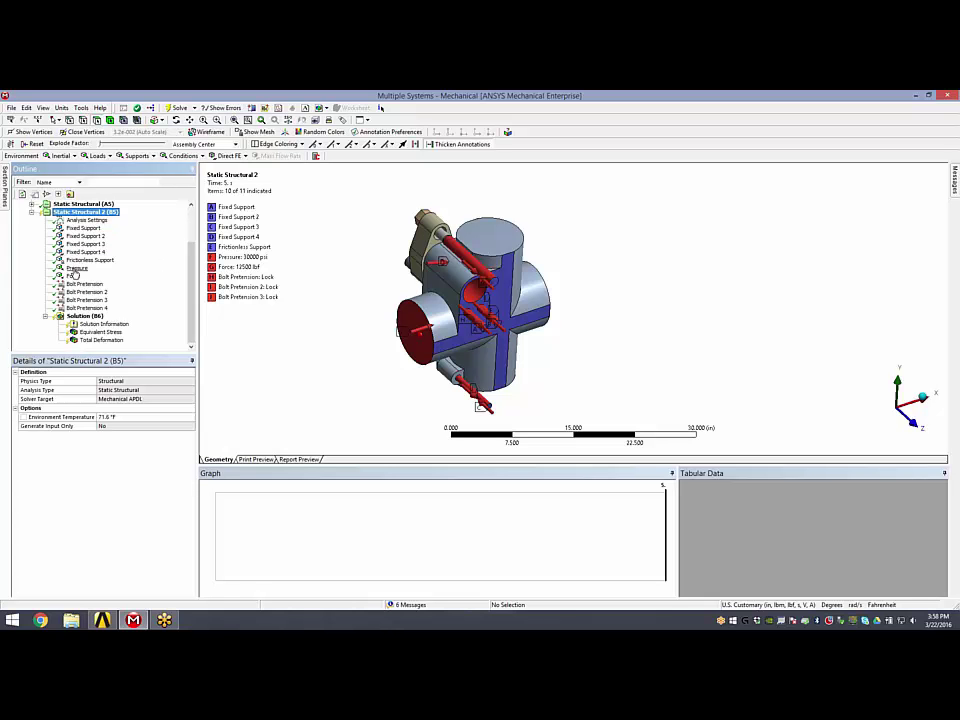
Activate the pressure load at step 5 in the pressure load case, and open the force load's definition
{"action": "left_click", "coordinate": [77, 268]}
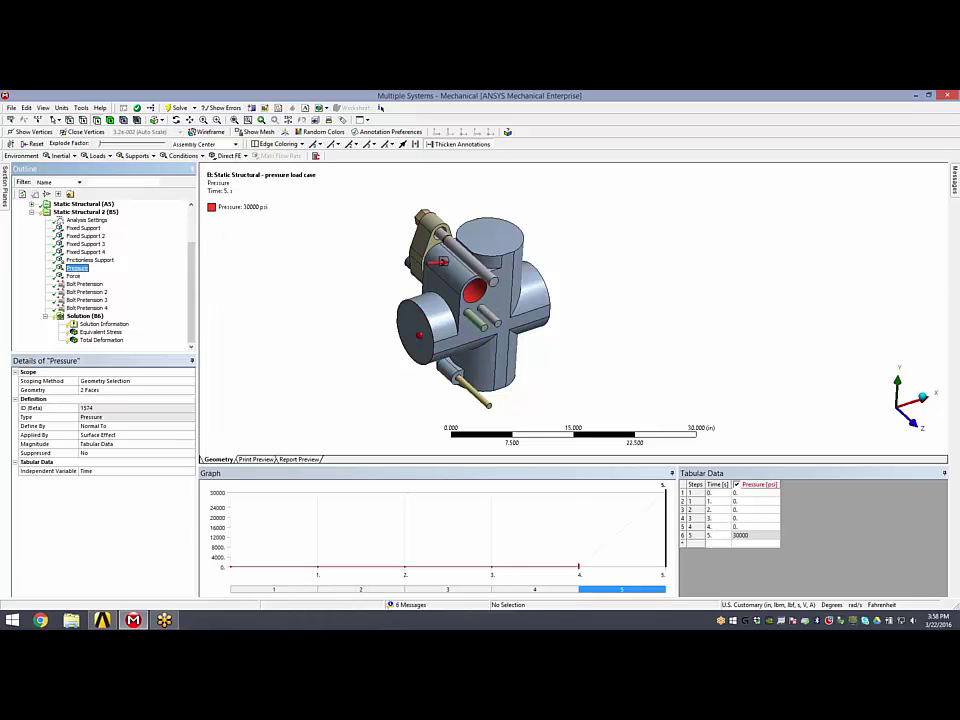
{"action": "key", "text": "Down"}
{"action": "key", "text": "Up"}
{"action": "right_click", "coordinate": [619, 539]}
{"action": "left_click", "coordinate": [632, 539]}
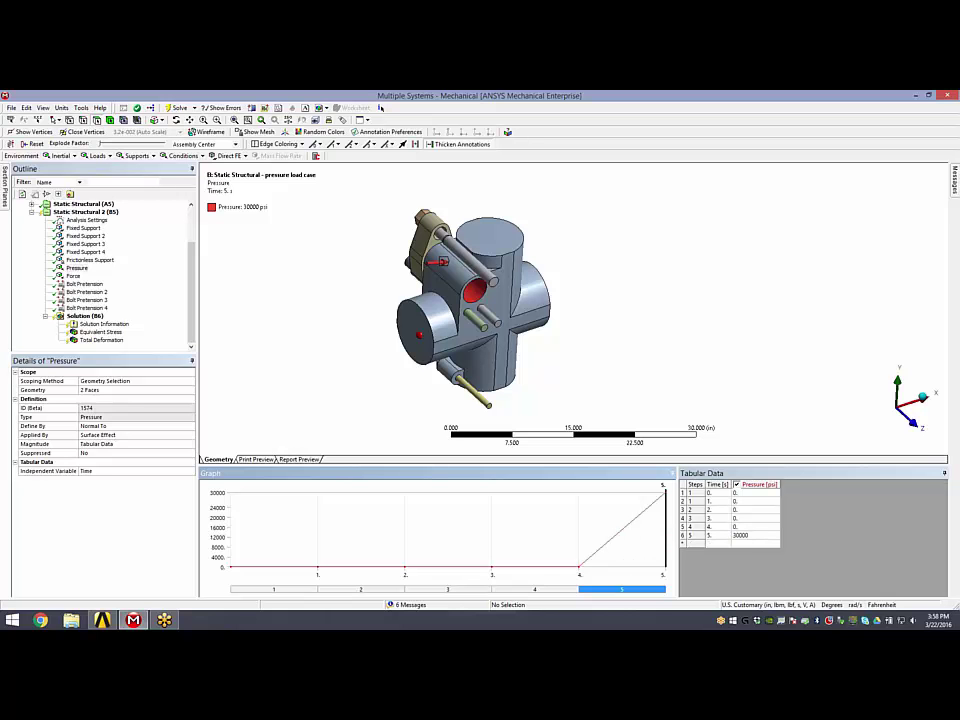
{"action": "left_click", "coordinate": [74, 276]}
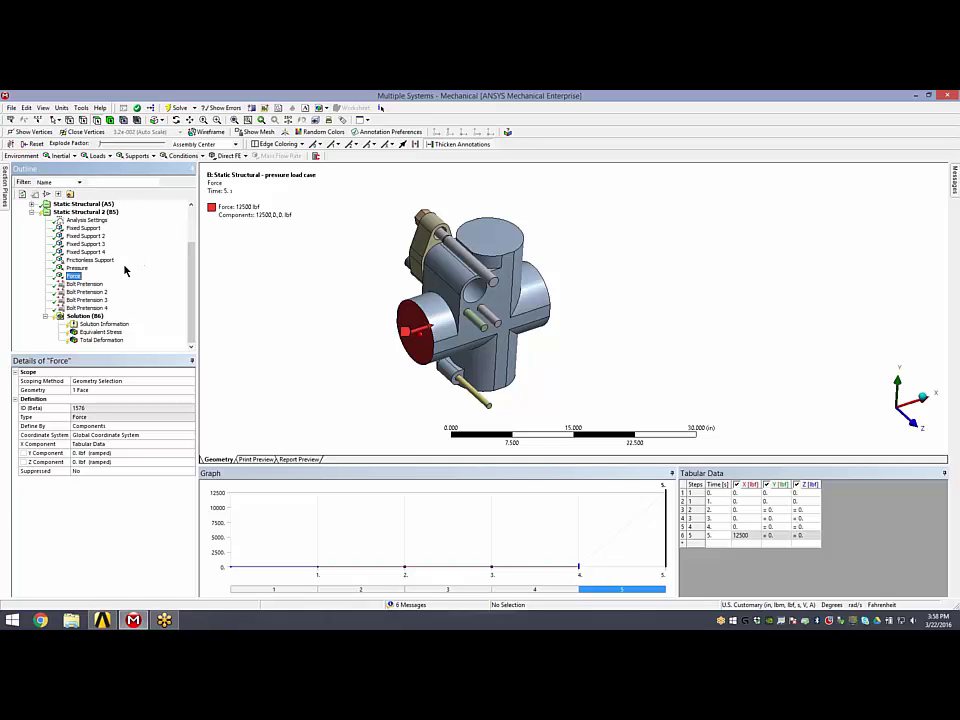
Read the original analysis's result file, file.rst from the MECH folder, into Solution (B6) using U.S. Customary units (in, lbm-in, lbf, °F, s, V, A)
{"action": "left_click", "coordinate": [85, 316]}
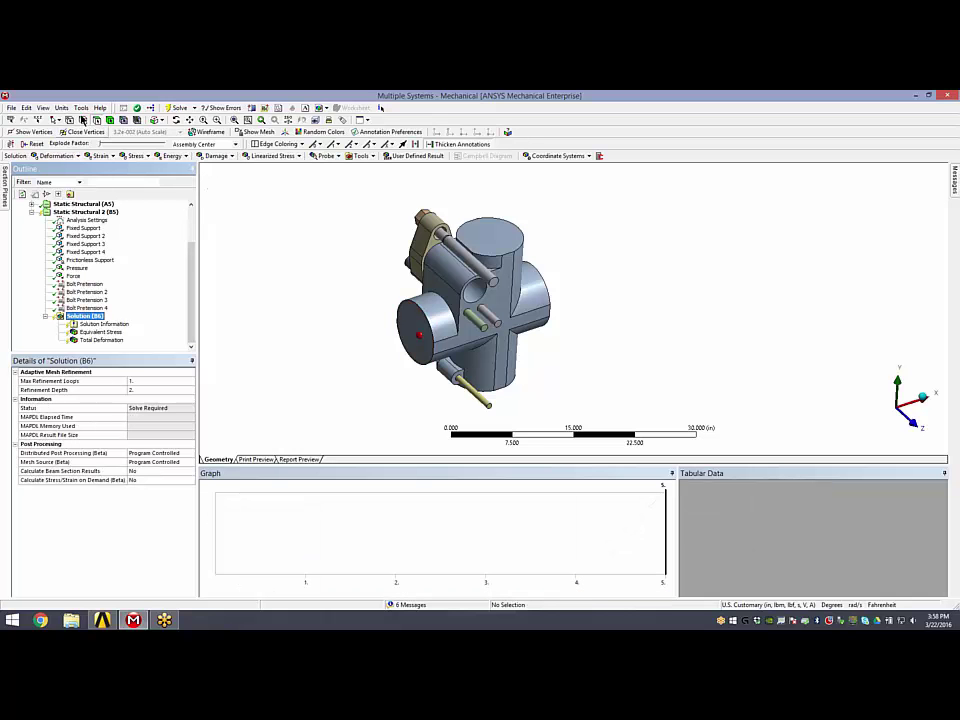
{"action": "left_click", "coordinate": [79, 107]}
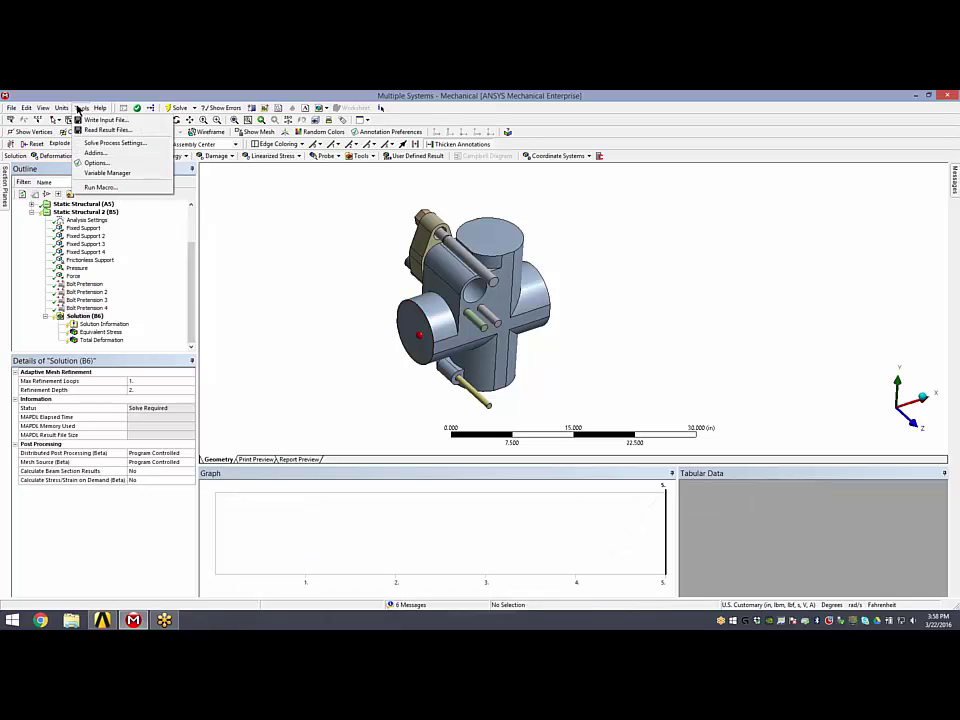
{"action": "left_click", "coordinate": [125, 134]}
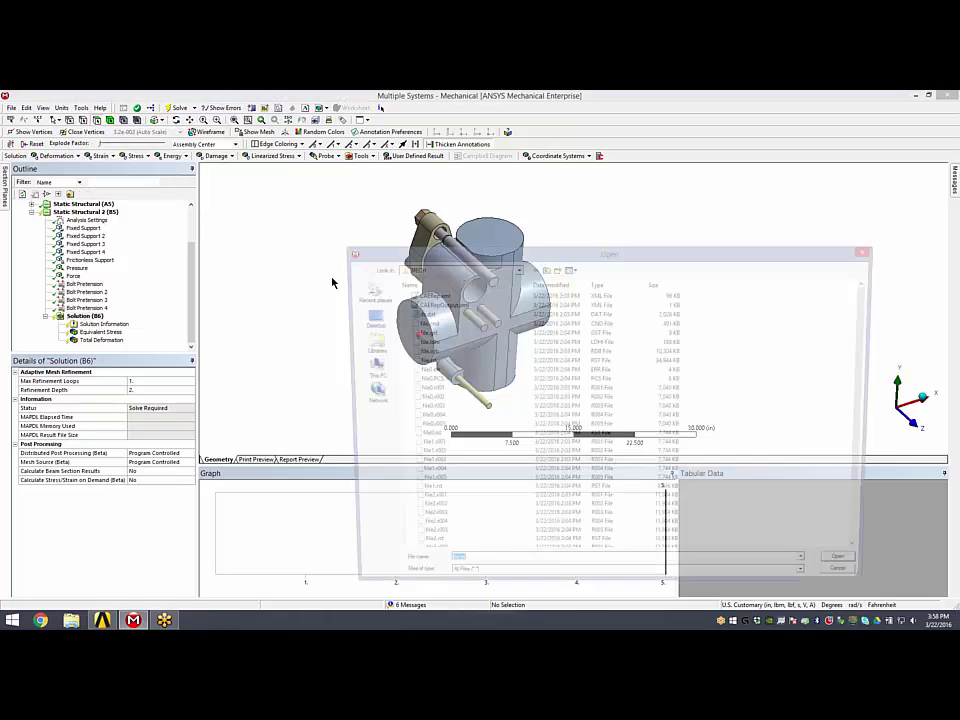
{"action": "left_click_drag", "start_coordinate": [529, 251], "coordinate": [491, 145]}
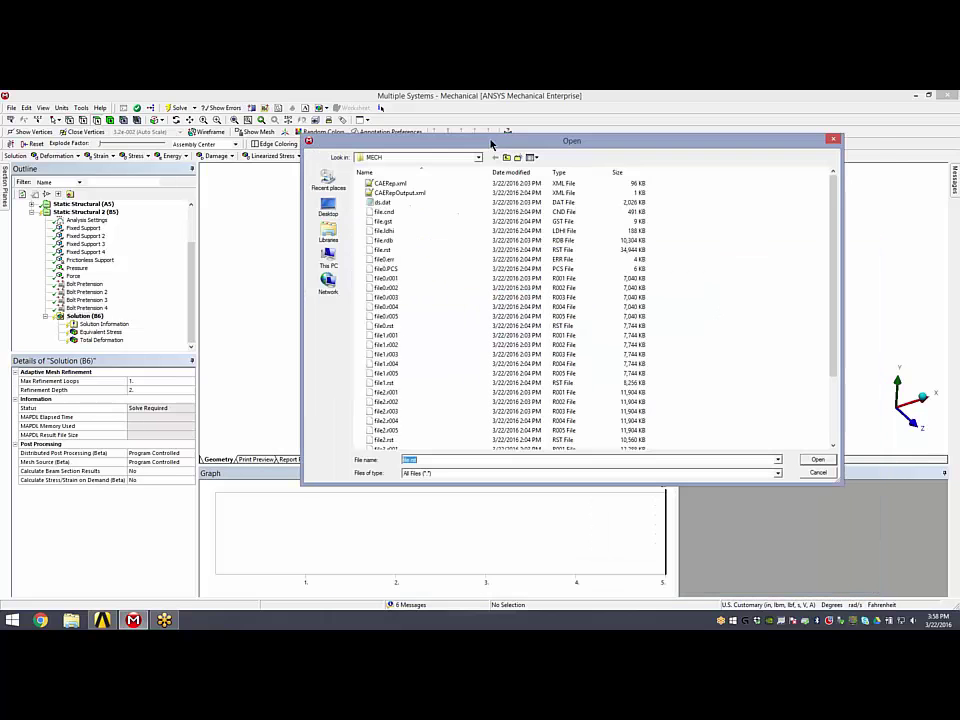
{"action": "left_click", "coordinate": [392, 252]}
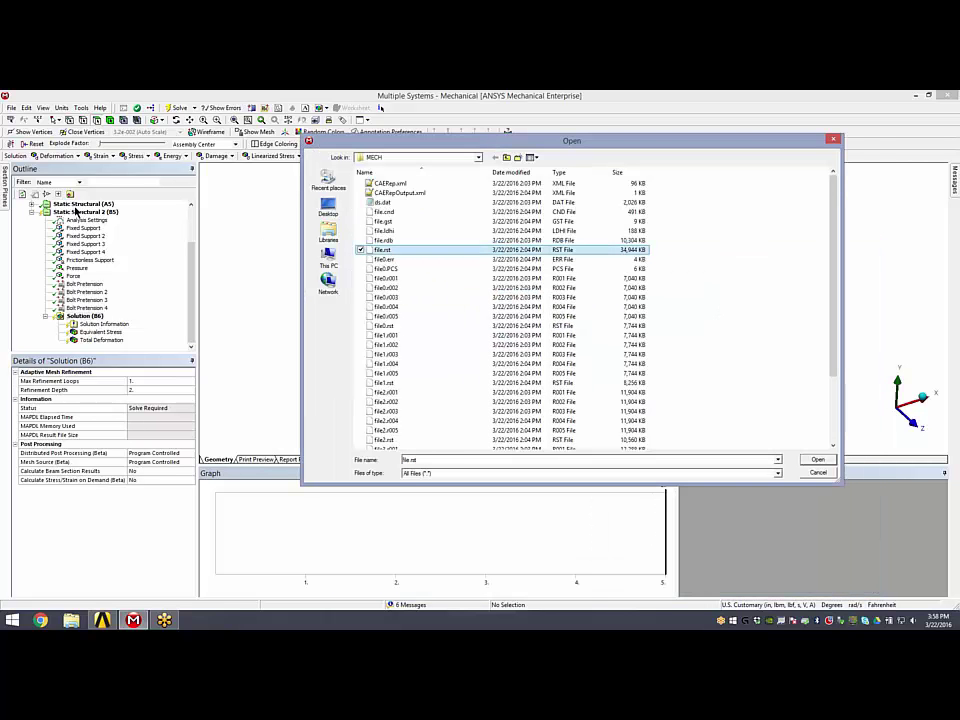
{"action": "left_click", "coordinate": [479, 158]}
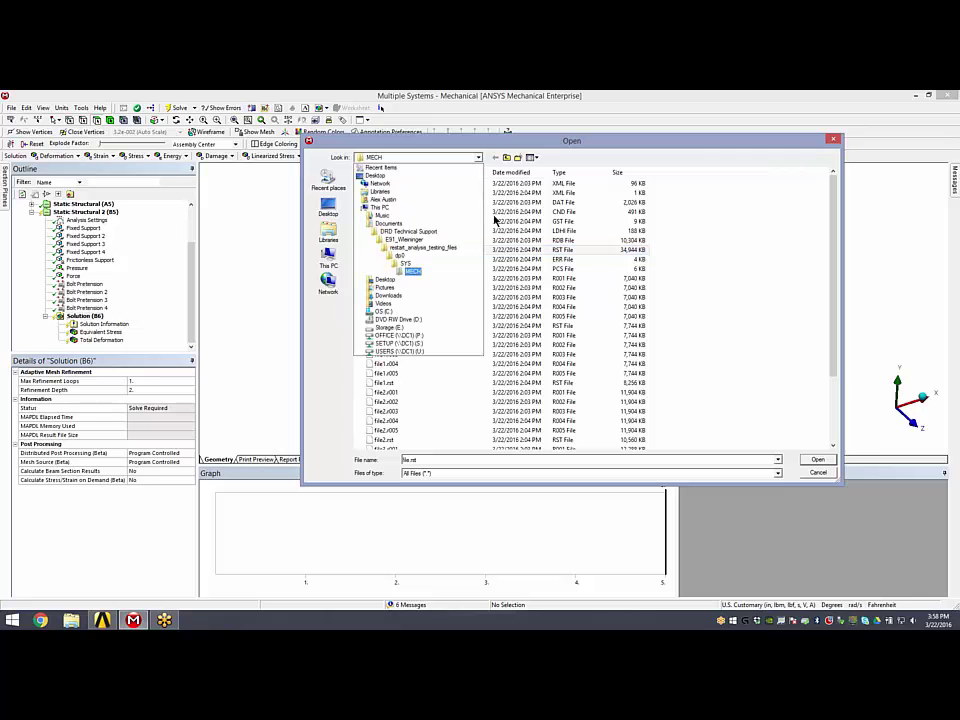
{"action": "left_click", "coordinate": [413, 272]}
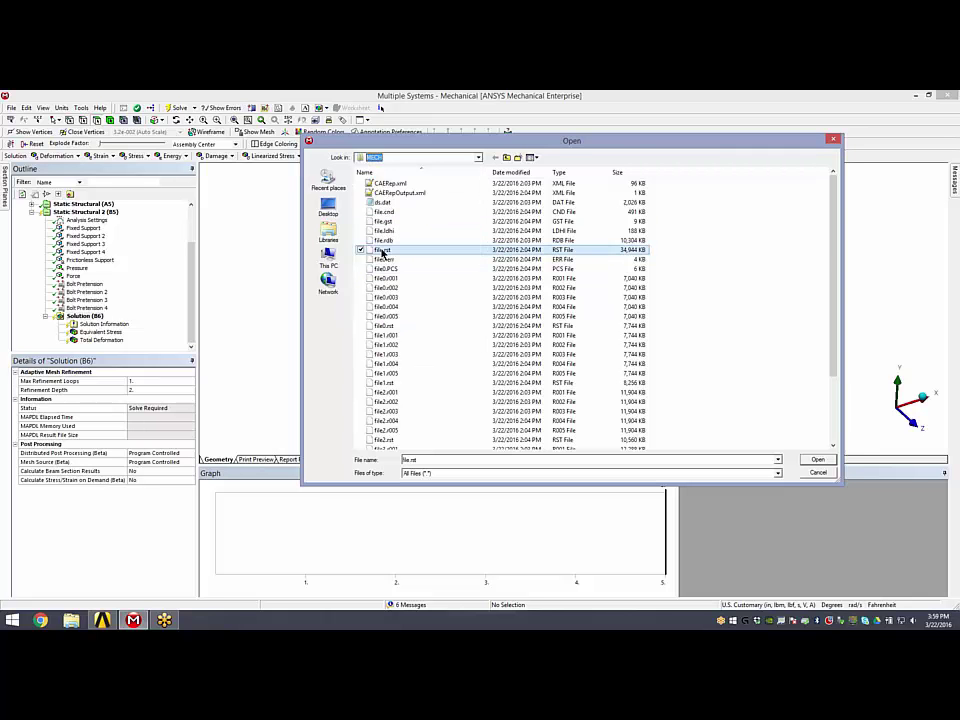
{"action": "left_click", "coordinate": [817, 459]}
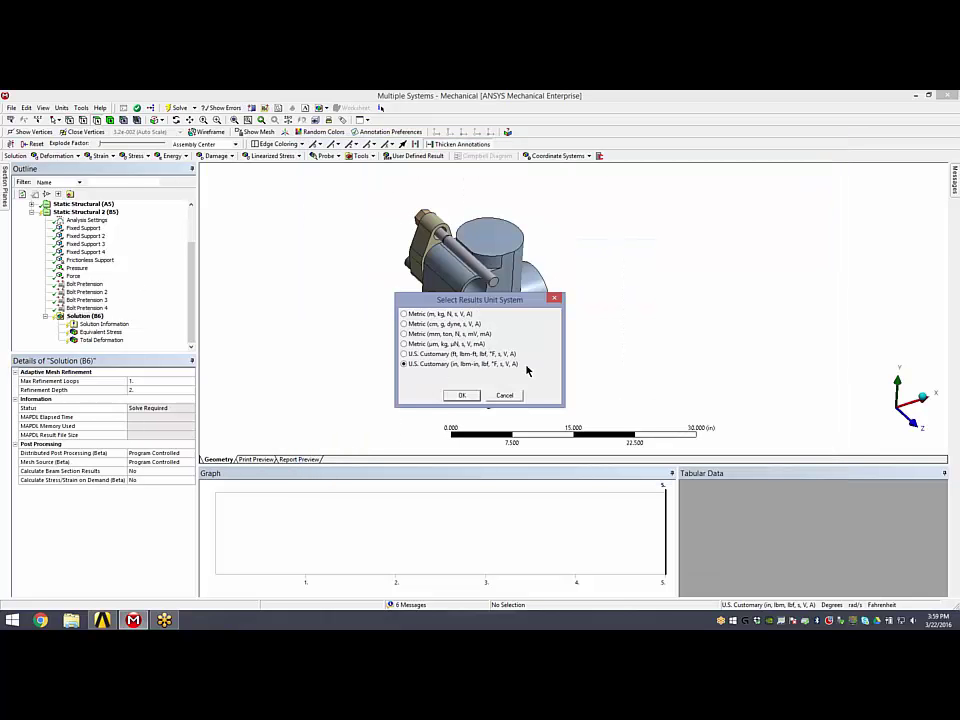
{"action": "left_click", "coordinate": [462, 396]}
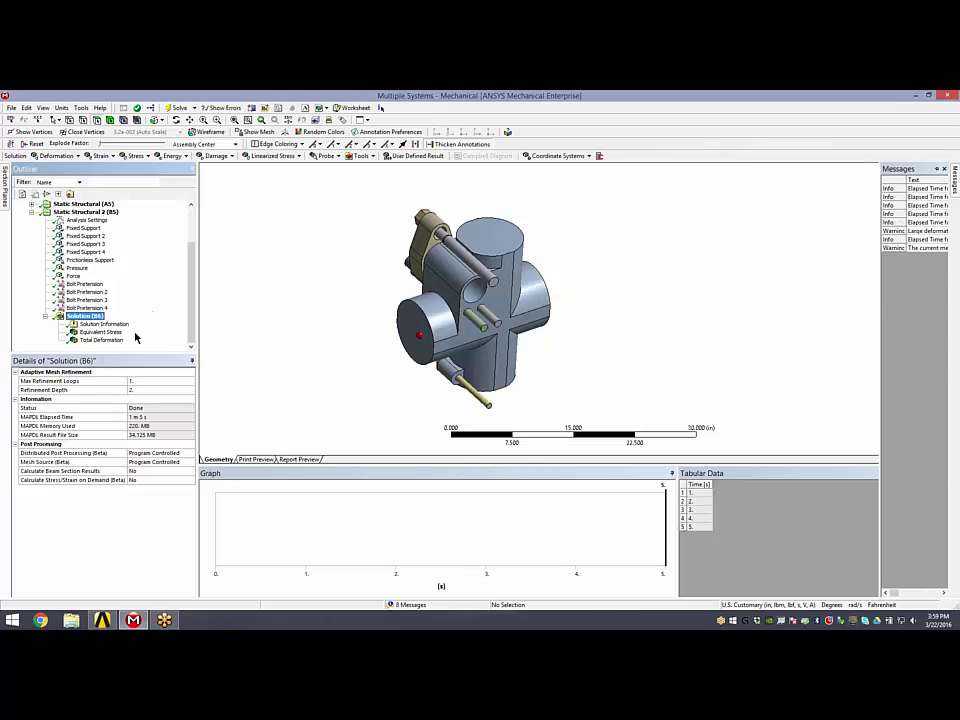
Compare the equivalent stress result of the pressure load case with the bolt-pretension-only one, and collapse the original analysis again
{"action": "left_click", "coordinate": [100, 331]}
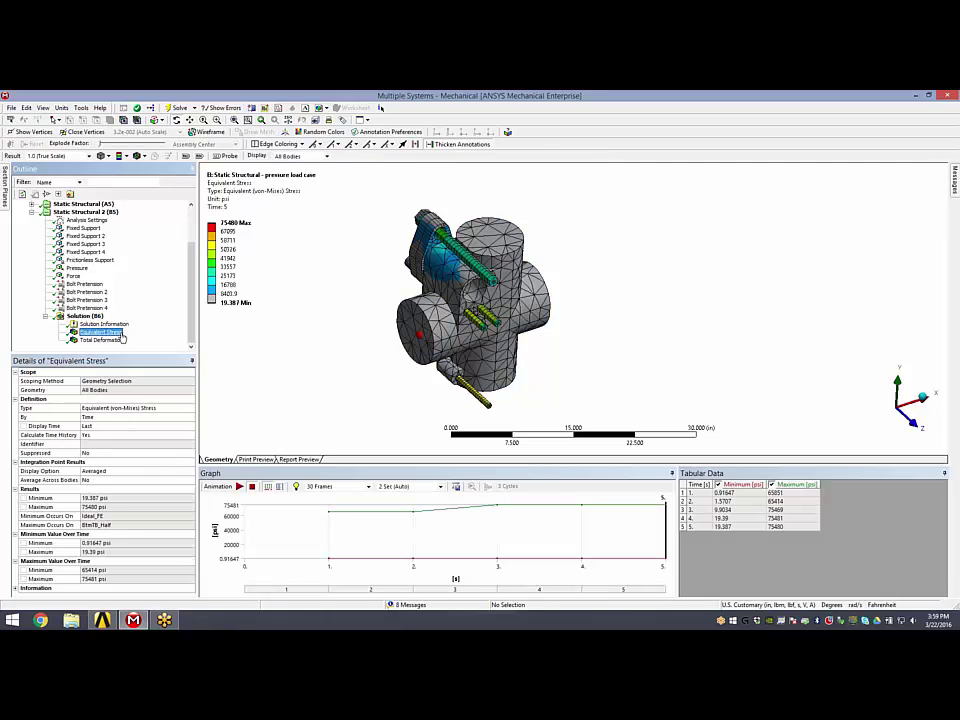
{"action": "left_click", "coordinate": [32, 205]}
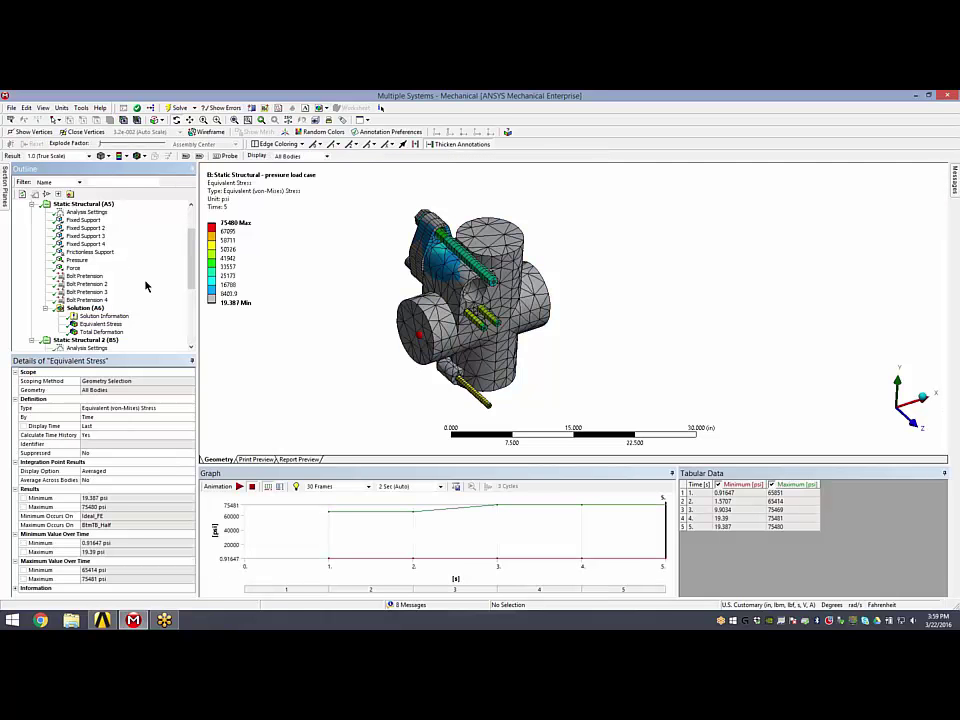
{"action": "scroll", "coordinate": [146, 285], "scroll_direction": "down", "scroll_amount": 3}
{"action": "left_click", "coordinate": [112, 277]}
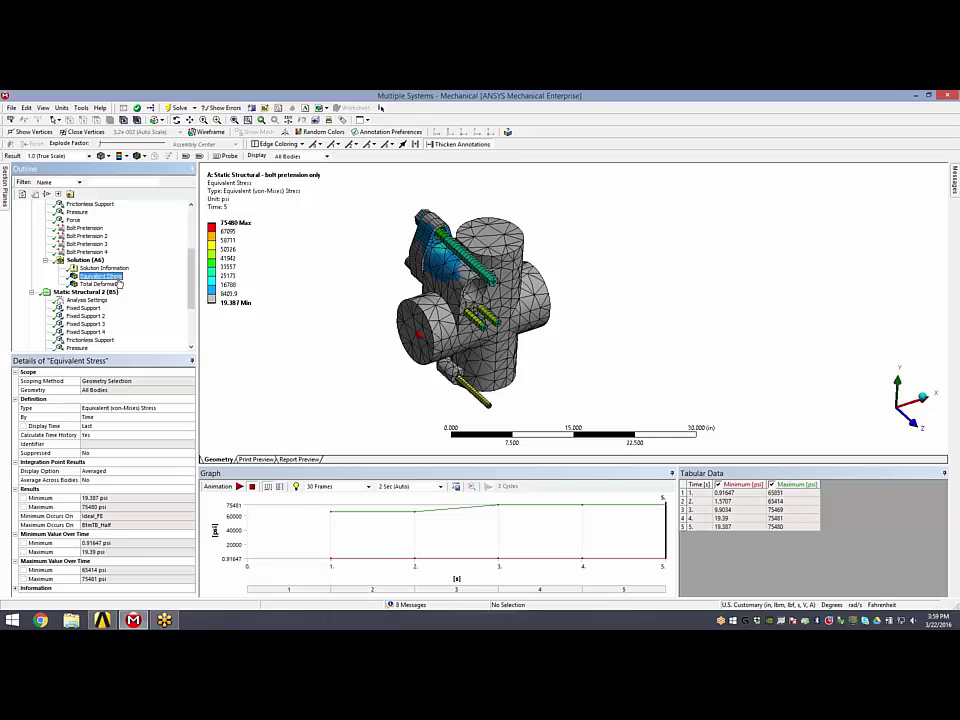
{"action": "scroll", "coordinate": [124, 290], "scroll_direction": "up", "scroll_amount": 4}
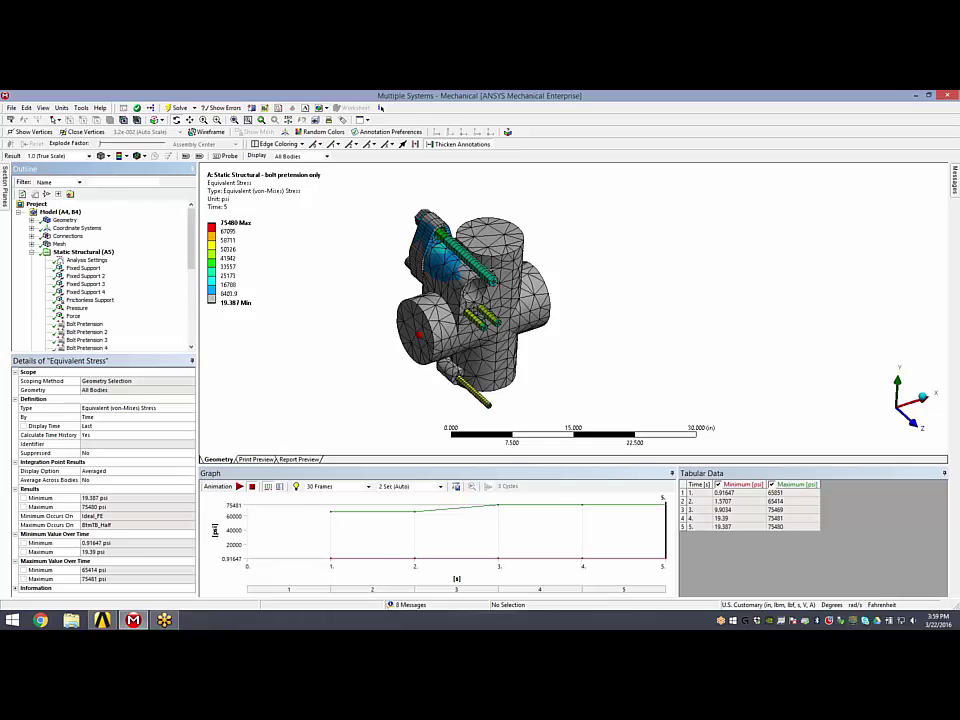
{"action": "left_click", "coordinate": [32, 252]}
{"action": "scroll", "coordinate": [105, 285], "scroll_direction": "down", "scroll_amount": 3}
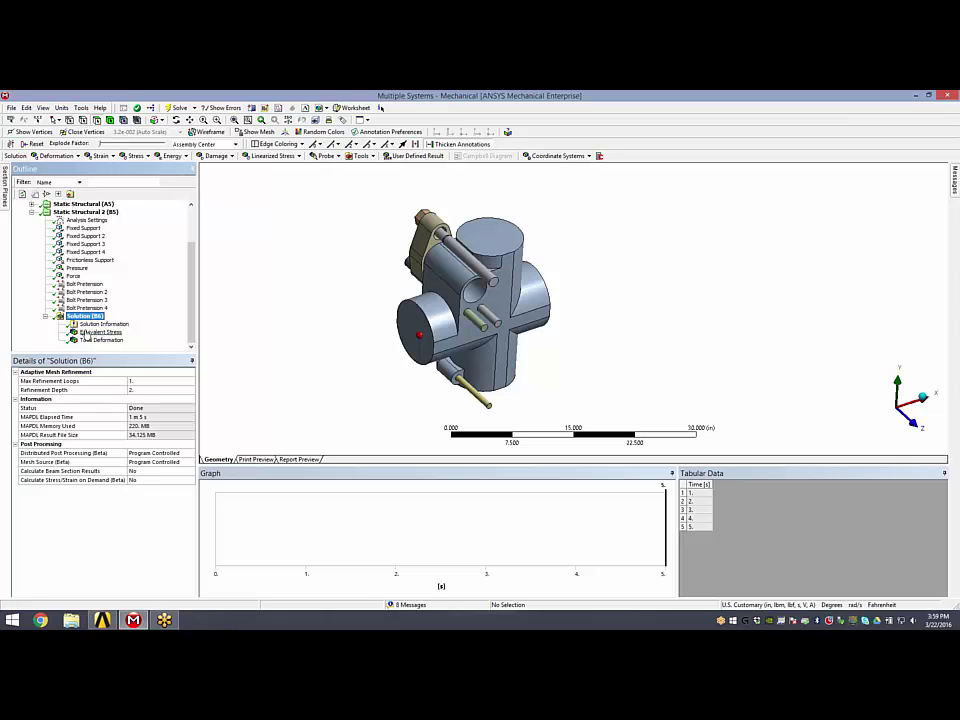
In the pressure load case's analysis settings, set the restart type to Manual and the current restart point to Load Step 4, Substep 1
{"action": "left_click", "coordinate": [85, 308]}
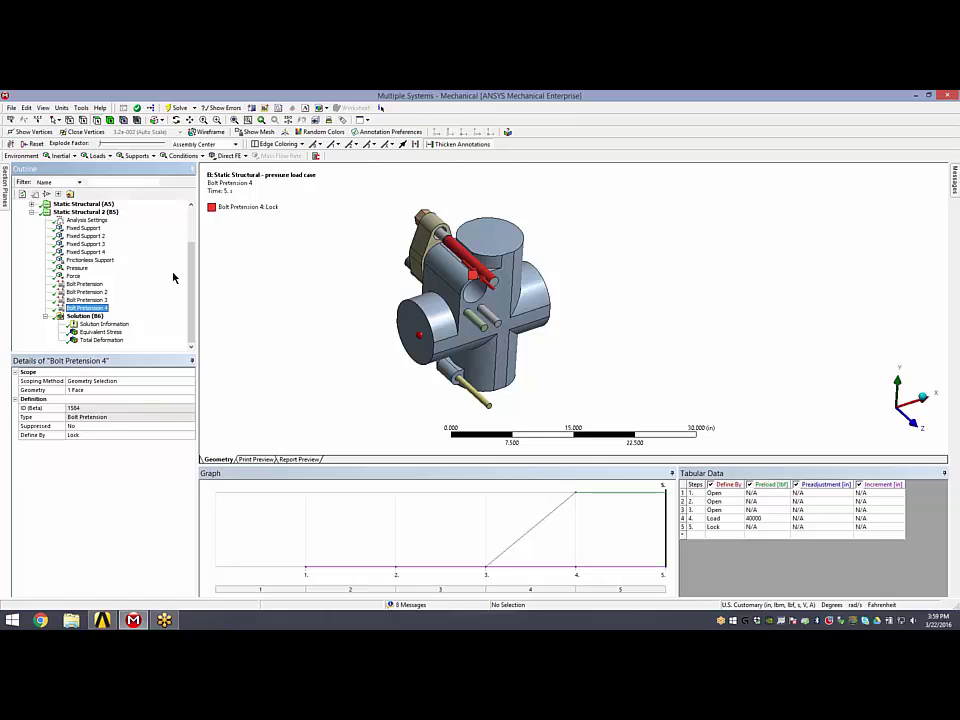
{"action": "left_click", "coordinate": [83, 220]}
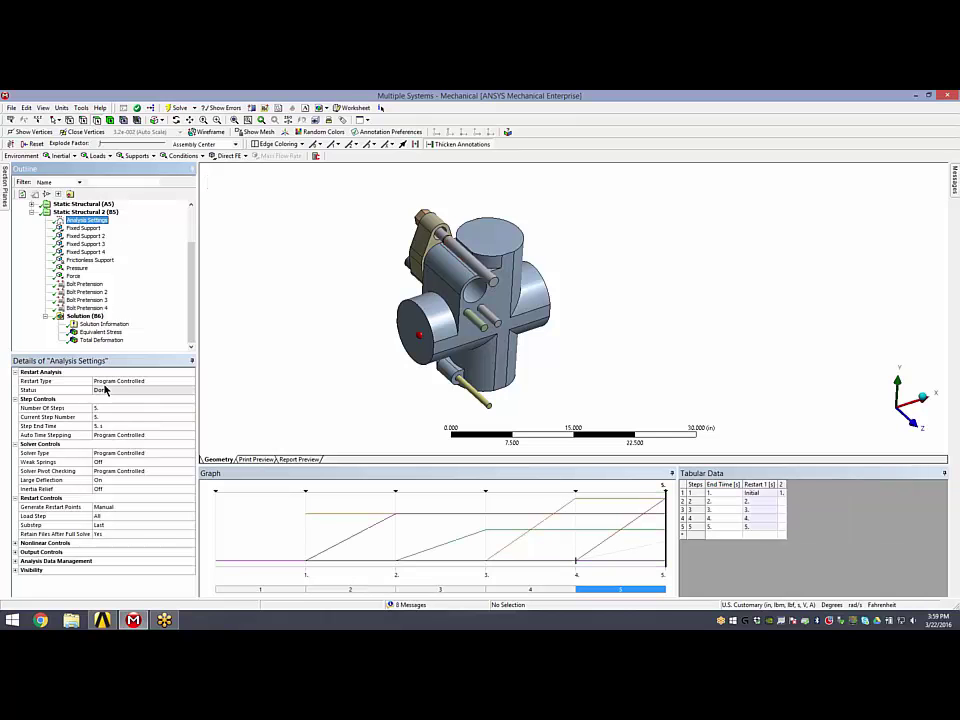
{"action": "left_click", "coordinate": [193, 381]}
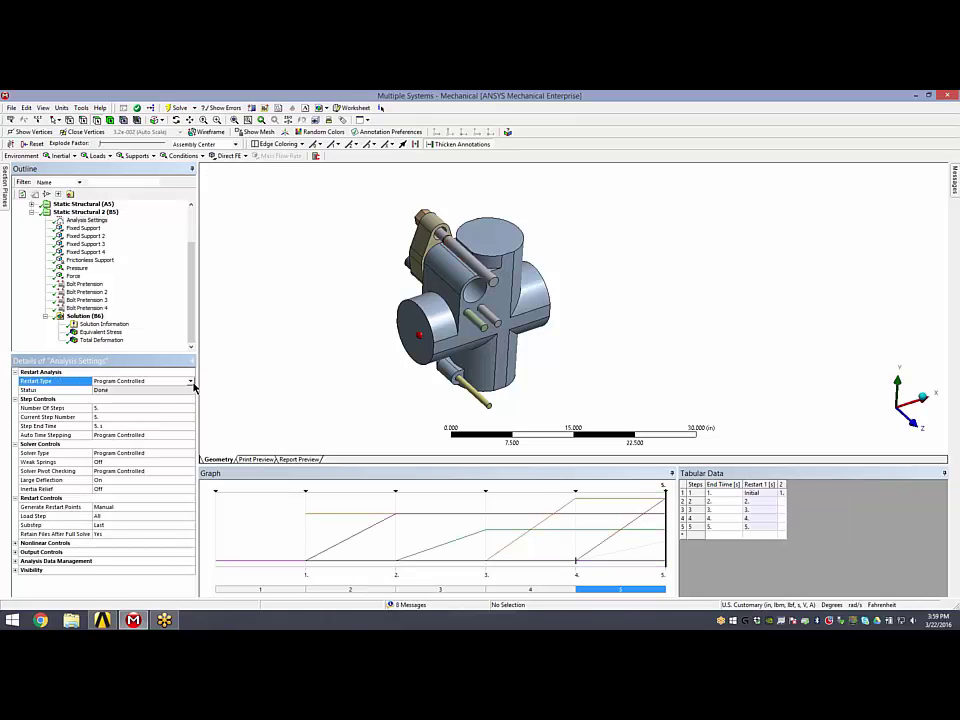
{"action": "left_click", "coordinate": [190, 381]}
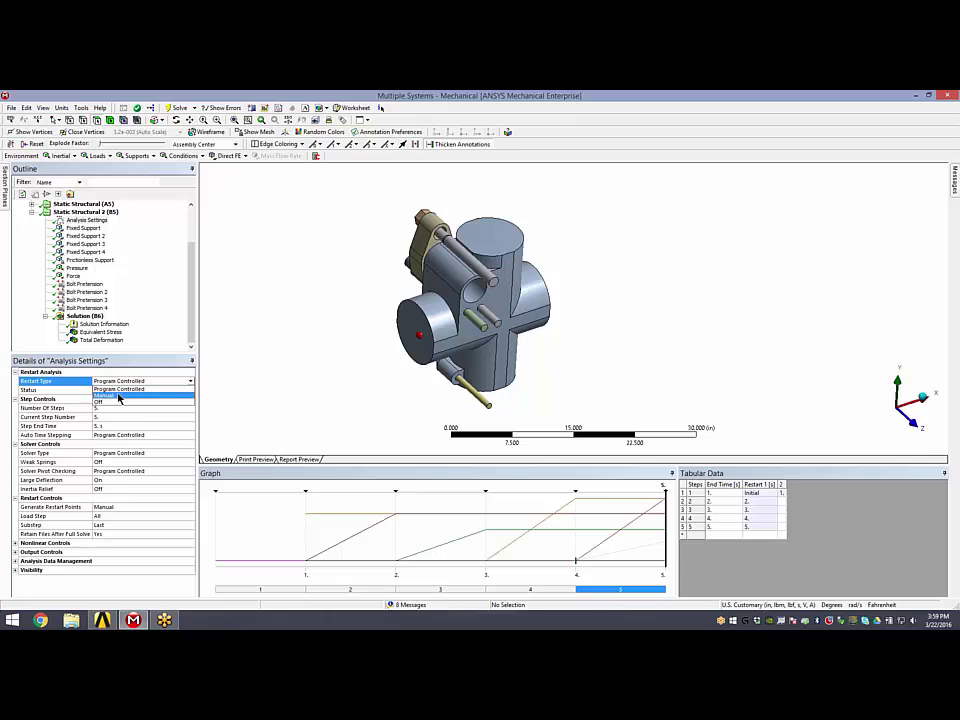
{"action": "left_click", "coordinate": [120, 398]}
{"action": "left_click", "coordinate": [178, 400]}
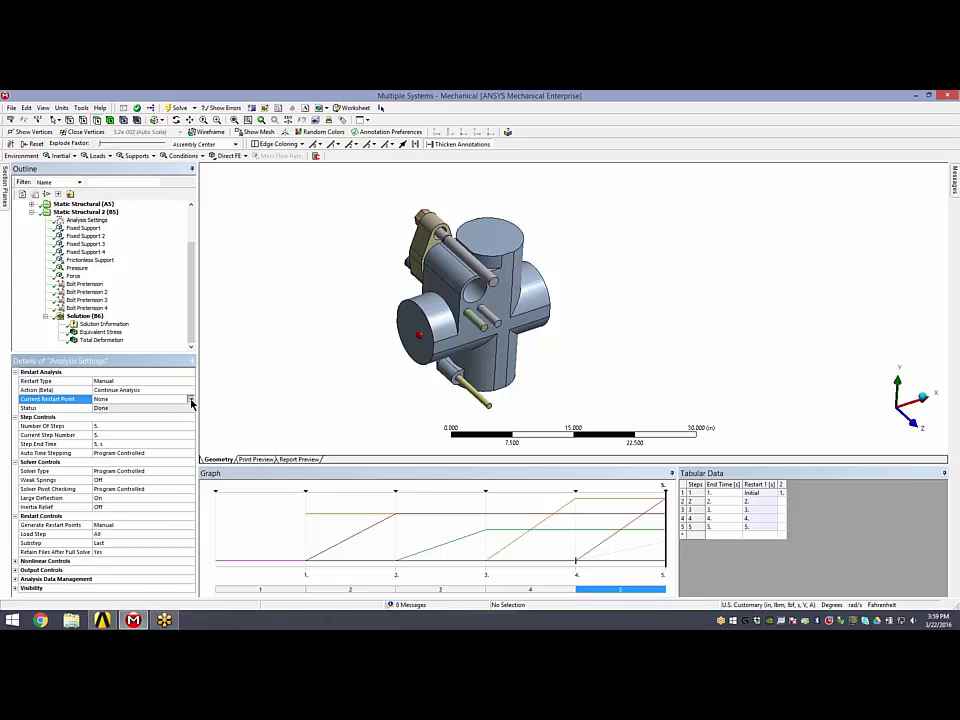
{"action": "left_click", "coordinate": [190, 398]}
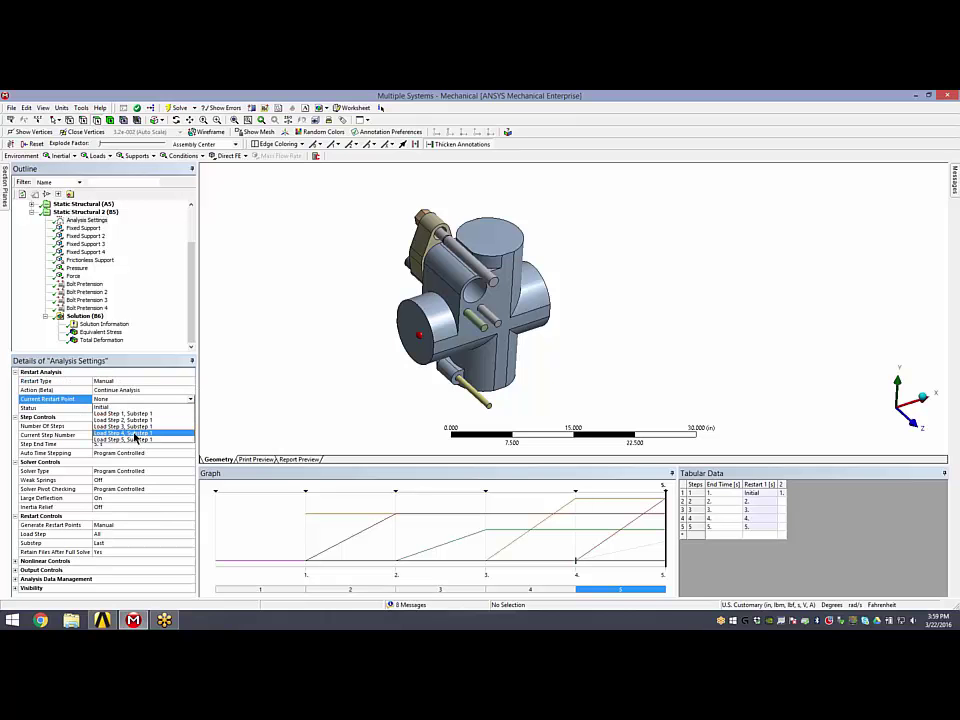
{"action": "left_click", "coordinate": [136, 436]}
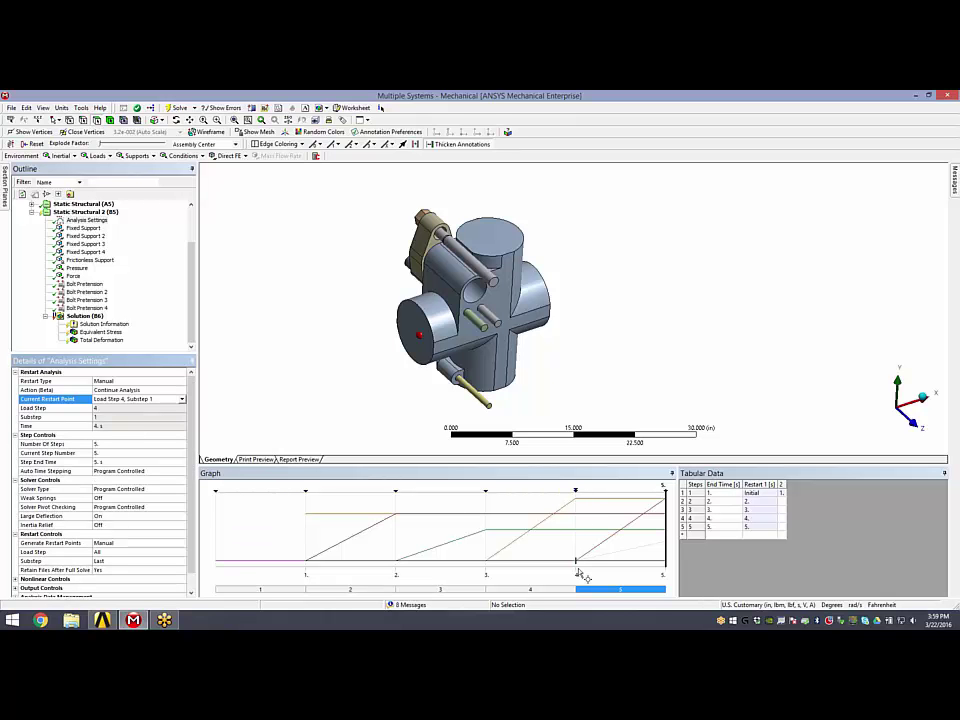
Solve the pressure load case, Solution (B6), from the chosen restart point
{"action": "left_click", "coordinate": [86, 219]}
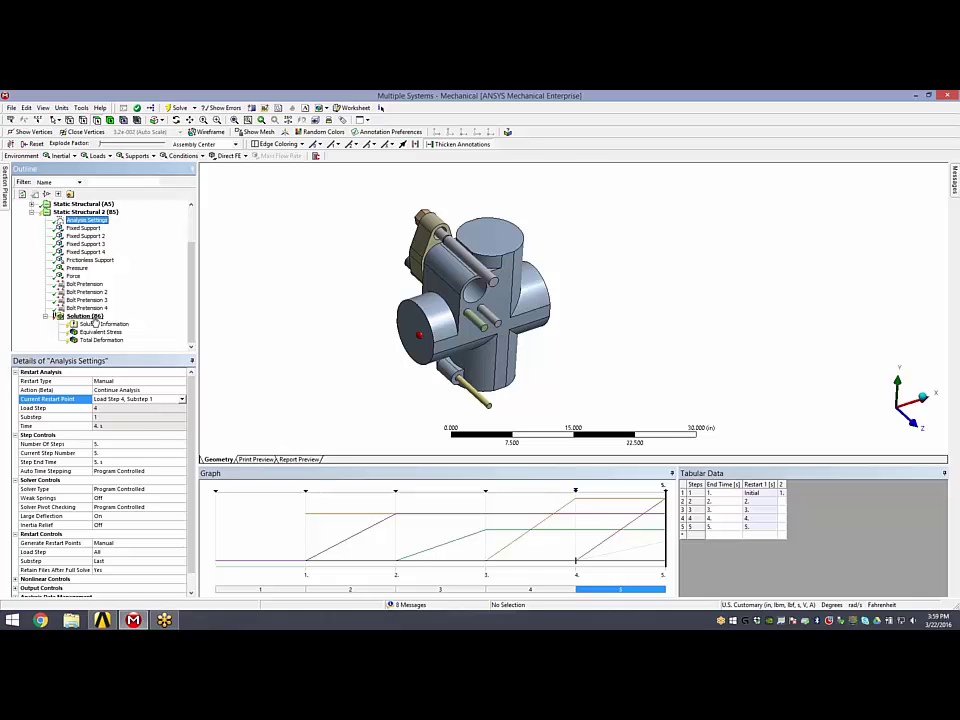
{"action": "right_click", "coordinate": [92, 316]}
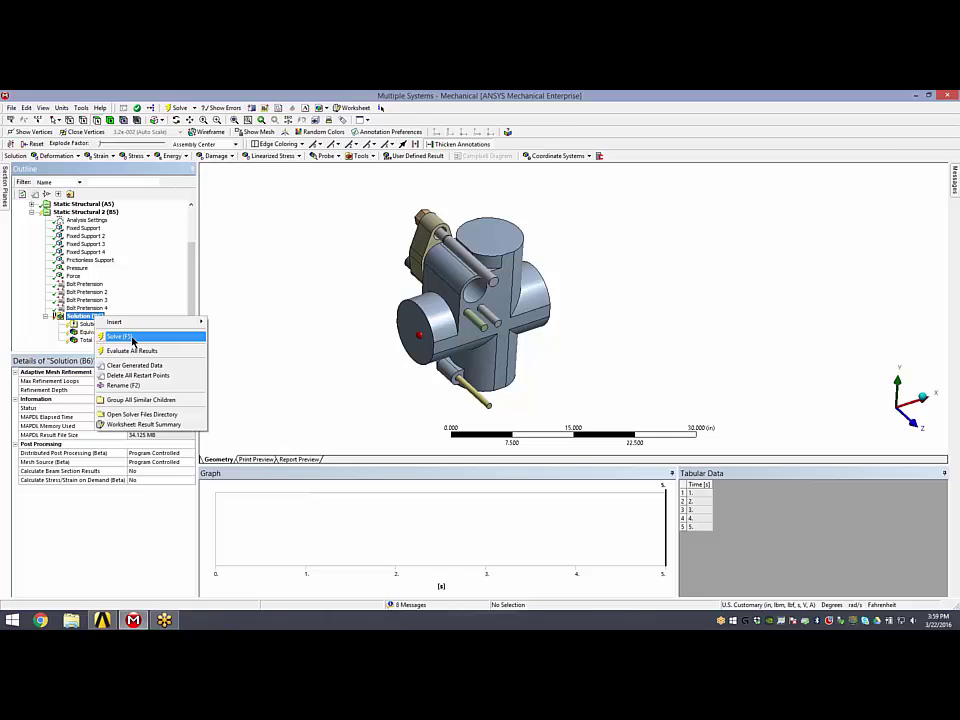
{"action": "left_click", "coordinate": [131, 337]}
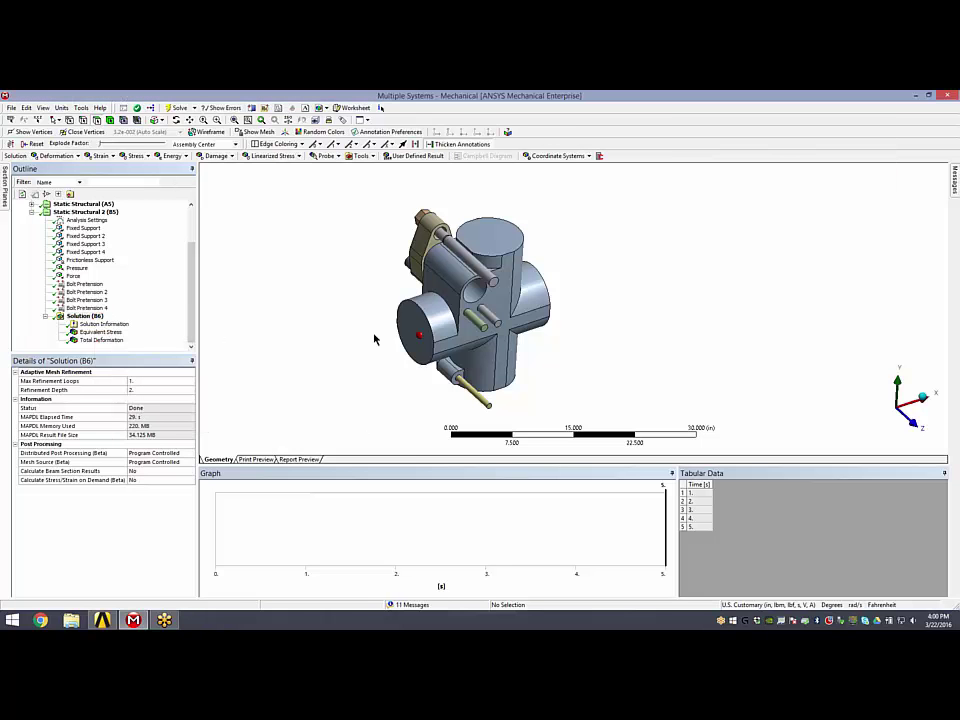
Display the equivalent stress result of the solved pressure load case and inspect it on the model
{"action": "left_click_drag", "start_coordinate": [370, 325], "coordinate": [345, 311]}
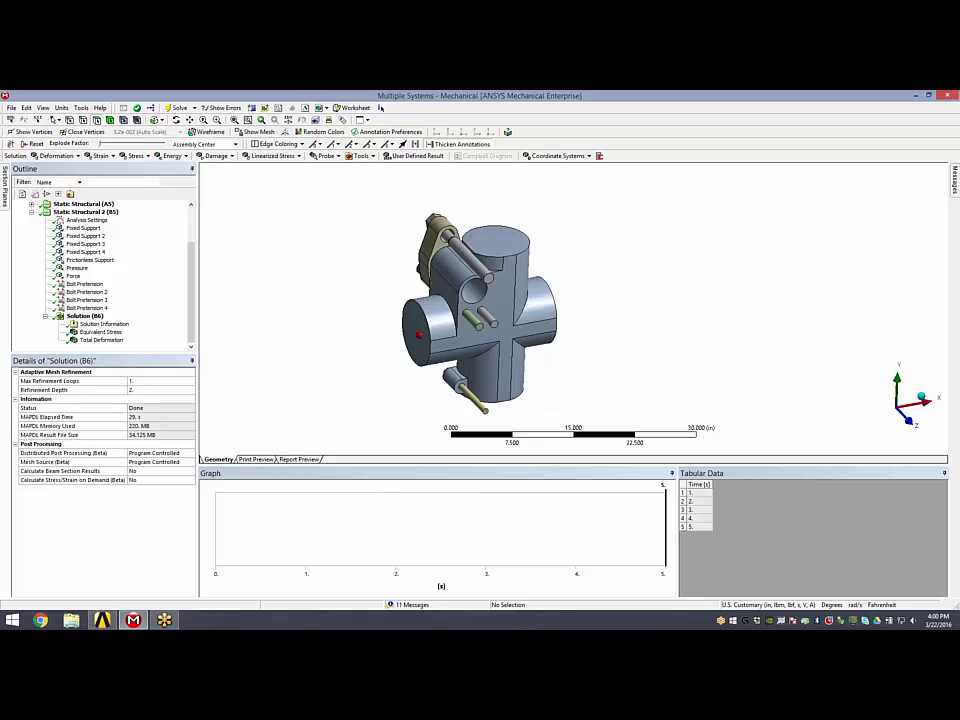
{"action": "left_click", "coordinate": [92, 333]}
{"action": "left_click_drag", "start_coordinate": [540, 332], "coordinate": [561, 321]}
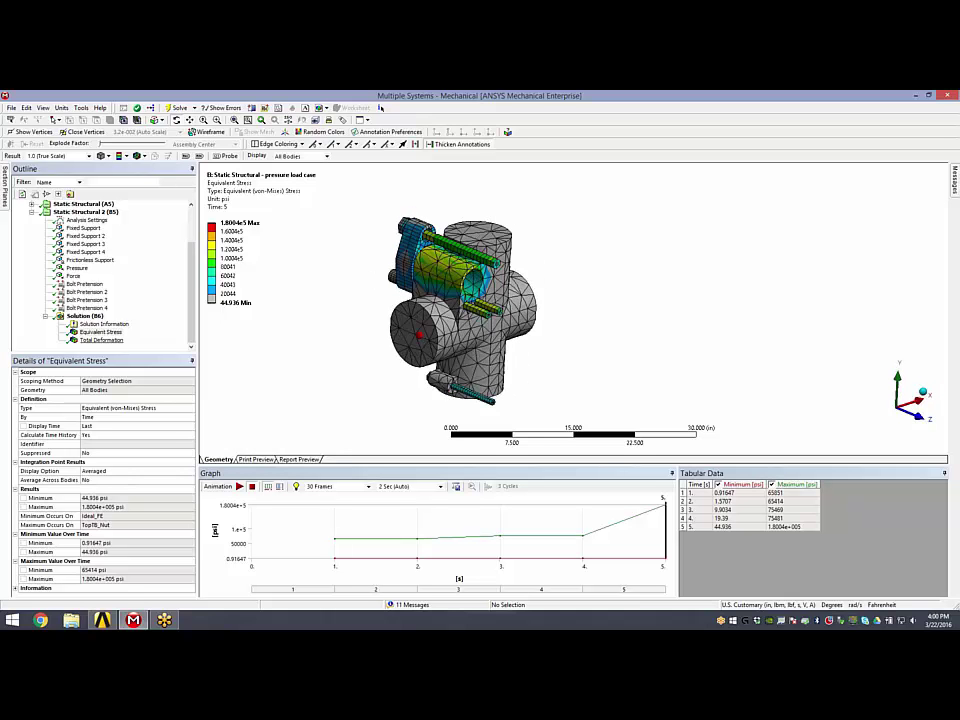
Display the total deformation of the pressure load case, then play and stop its animation
{"action": "left_click", "coordinate": [106, 341]}
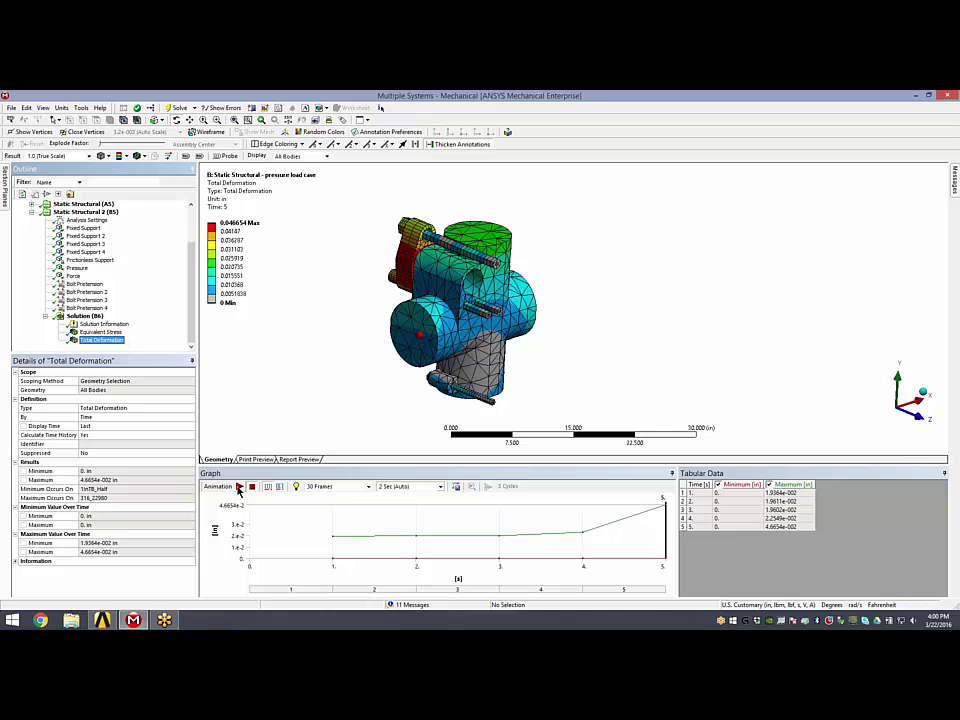
{"action": "left_click", "coordinate": [178, 368]}
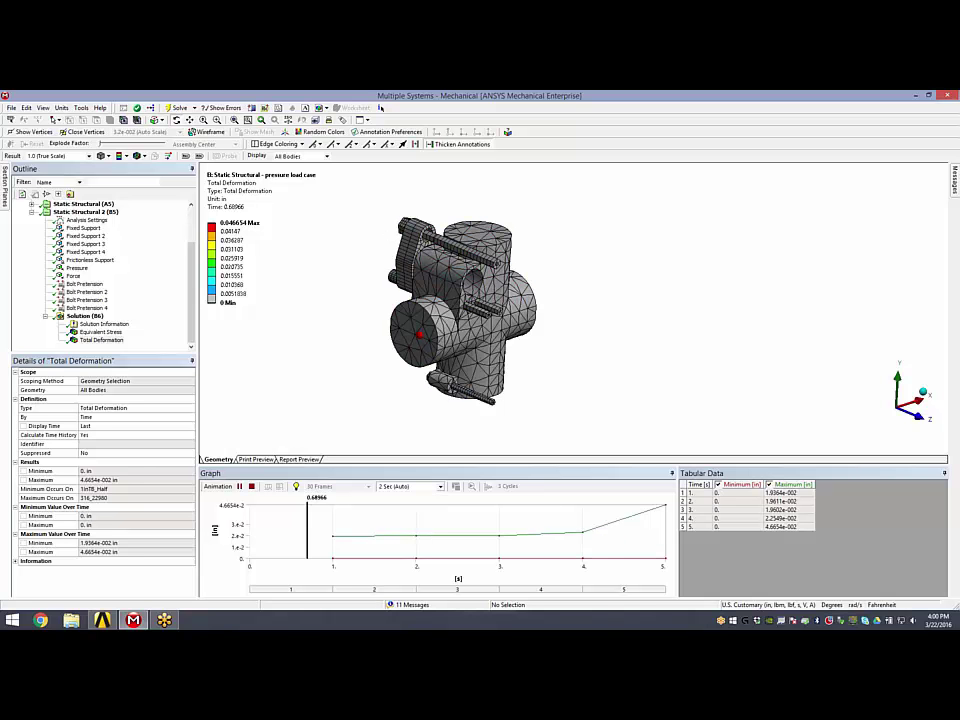
{"action": "left_click", "coordinate": [251, 487]}
{"action": "left_click", "coordinate": [136, 279]}
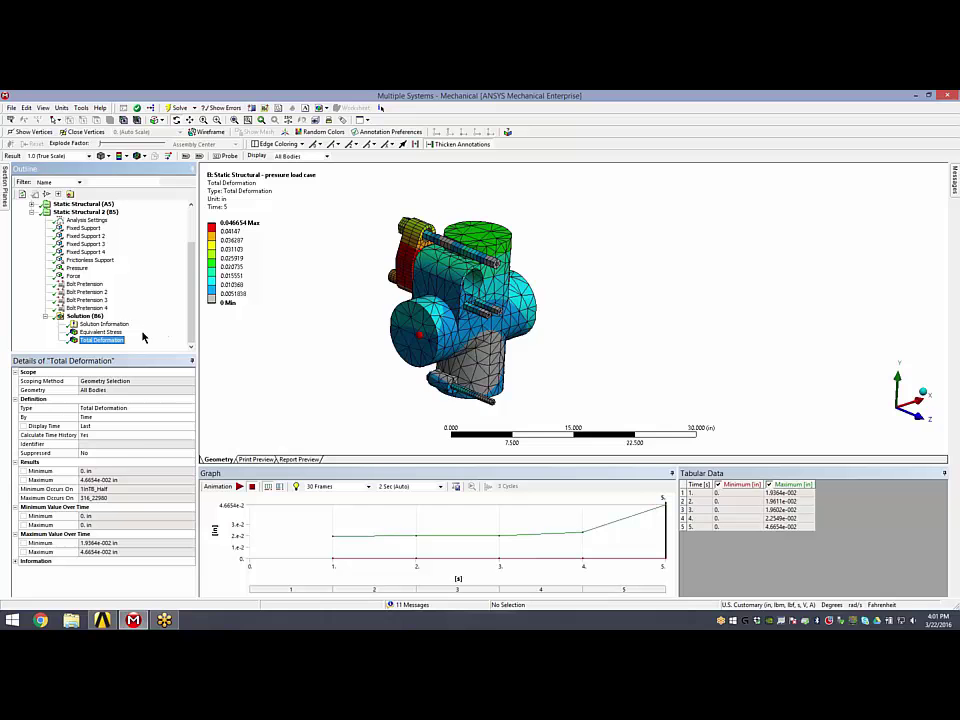
Show the Solver Output in the pressure load case's solution information and examine the ANSYS solution routine section covering the restart
{"action": "left_click", "coordinate": [104, 324]}
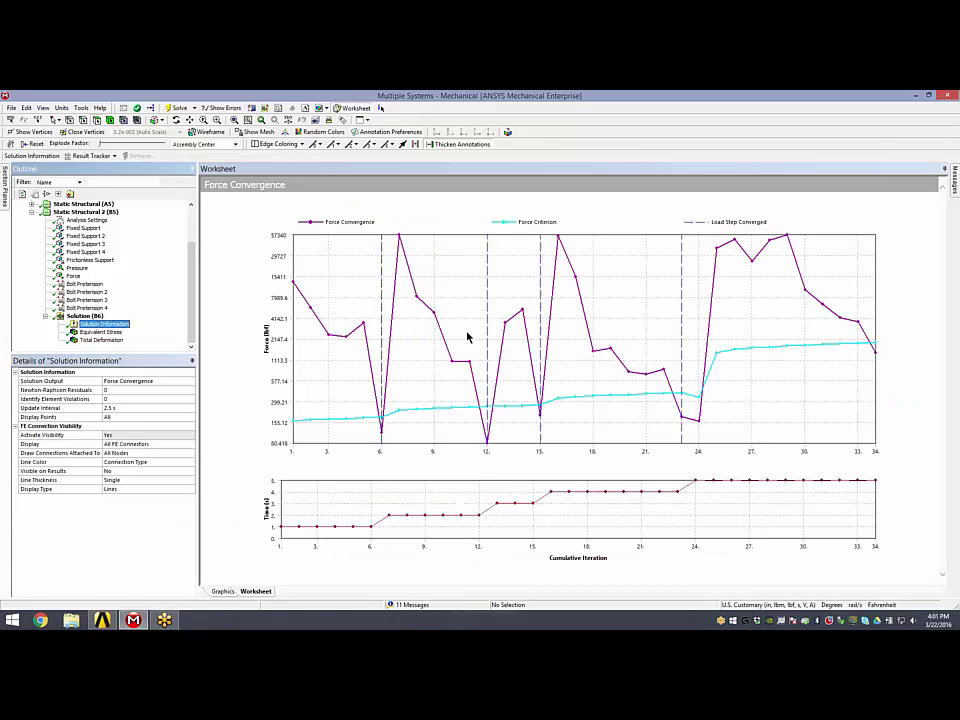
{"action": "left_click", "coordinate": [190, 384]}
{"action": "left_click", "coordinate": [191, 383]}
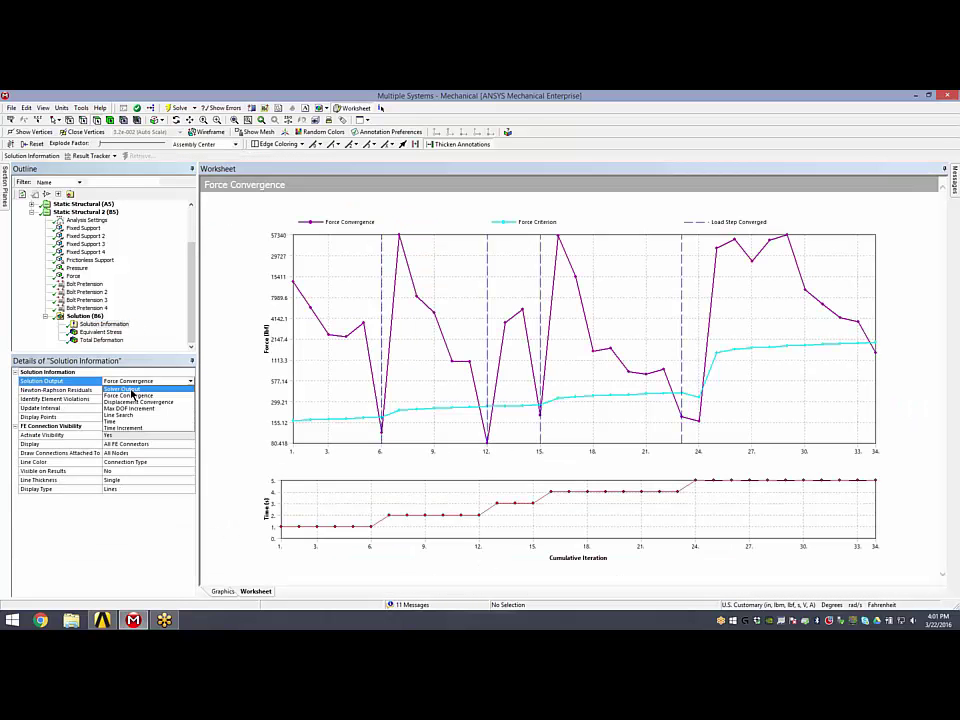
{"action": "left_click", "coordinate": [124, 389]}
{"action": "scroll", "coordinate": [465, 328], "scroll_direction": "down", "scroll_amount": 5}
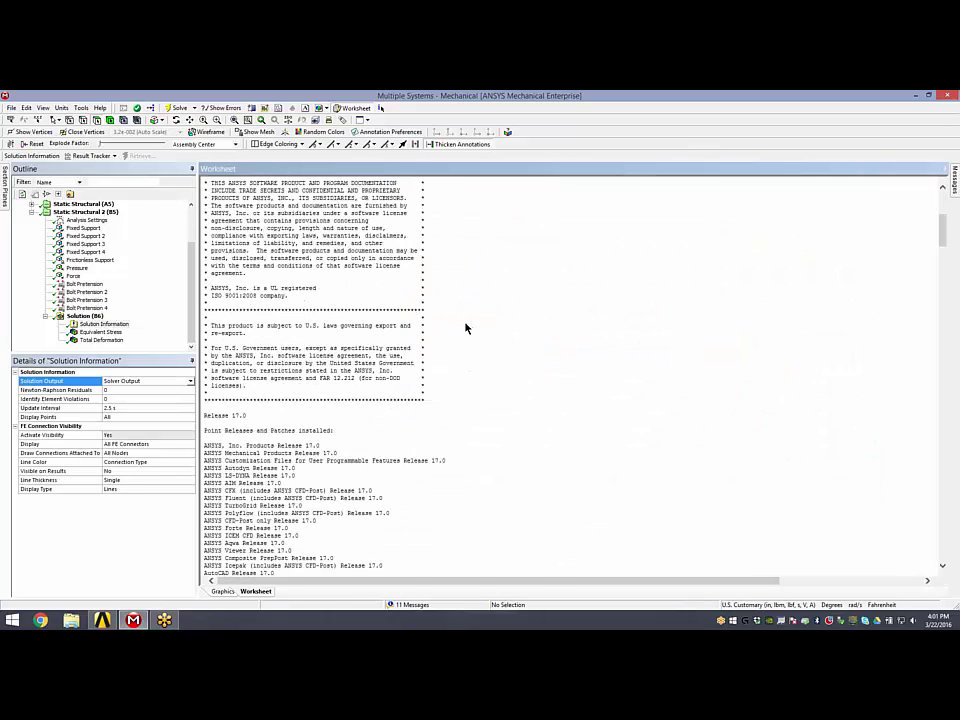
{"action": "scroll", "coordinate": [465, 328], "scroll_direction": "down", "scroll_amount": 20}
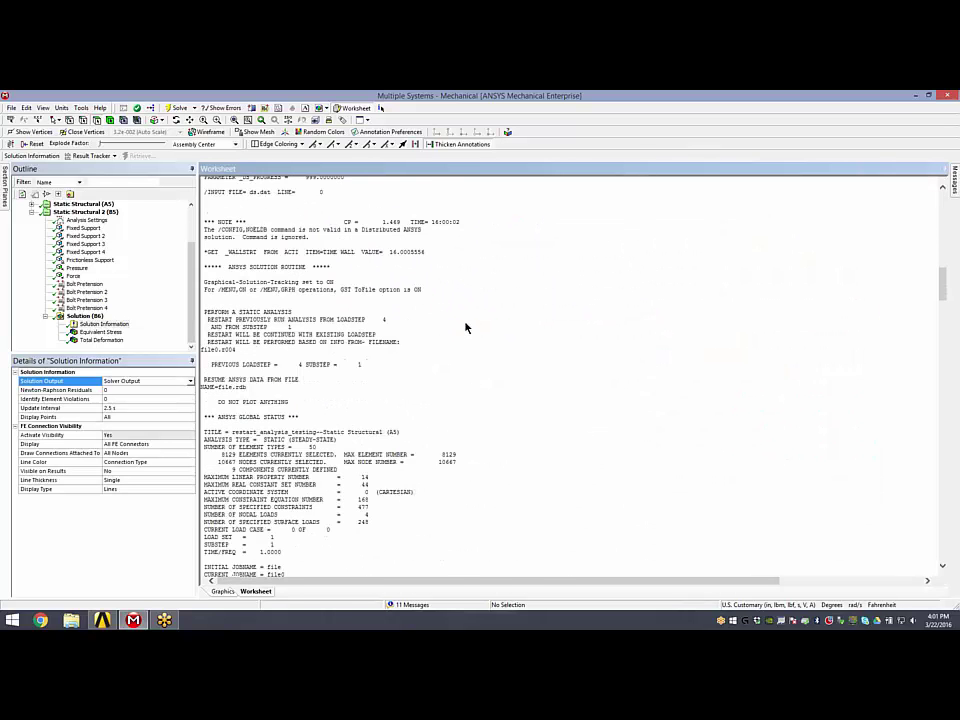
{"action": "scroll", "coordinate": [465, 328], "scroll_direction": "down", "scroll_amount": 3}
{"action": "scroll", "coordinate": [251, 290], "scroll_direction": "up", "scroll_amount": 2}
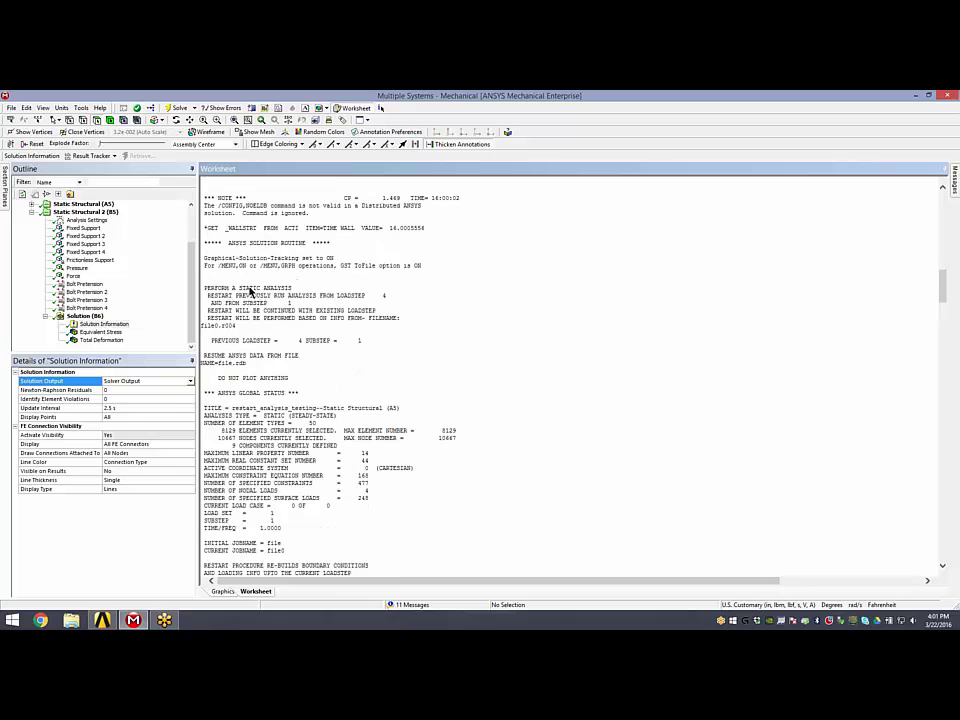
{"action": "left_click_drag", "start_coordinate": [203, 246], "coordinate": [425, 268]}
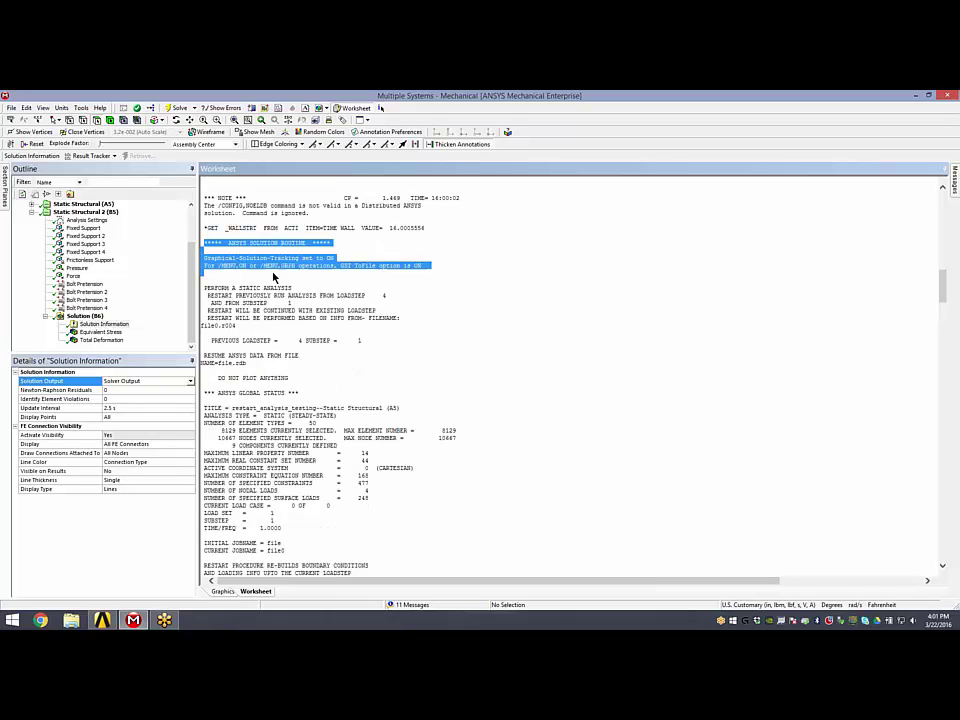
Examine the solver output's restart messages, load step 5 options and pretension element status for the pressure load case
{"action": "left_click", "coordinate": [229, 303]}
{"action": "left_click_drag", "start_coordinate": [206, 296], "coordinate": [352, 300]}
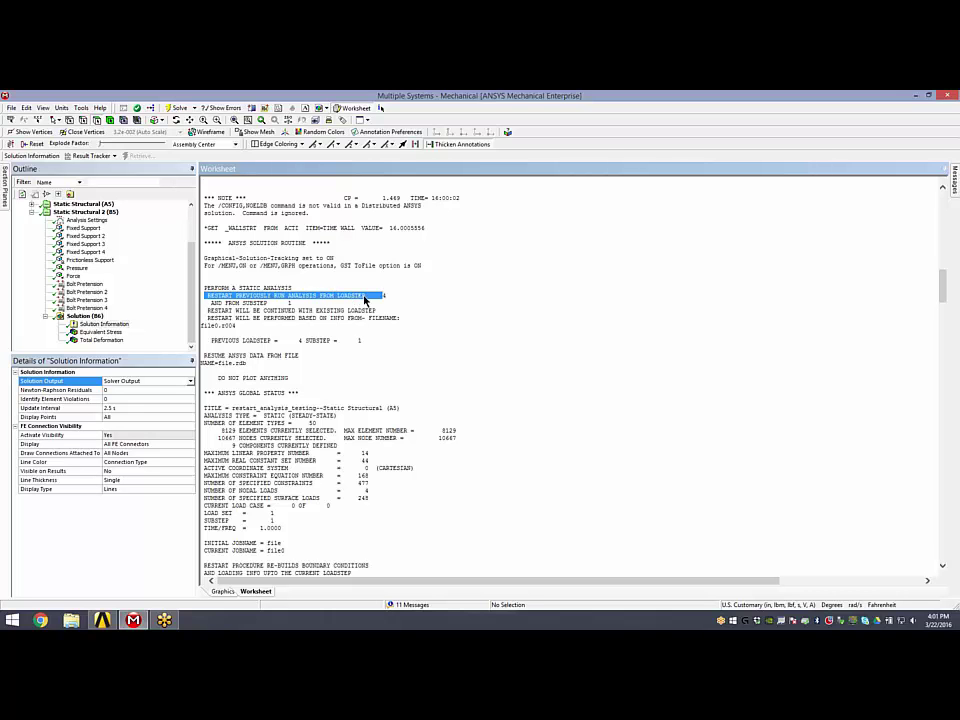
{"action": "left_click", "coordinate": [366, 298]}
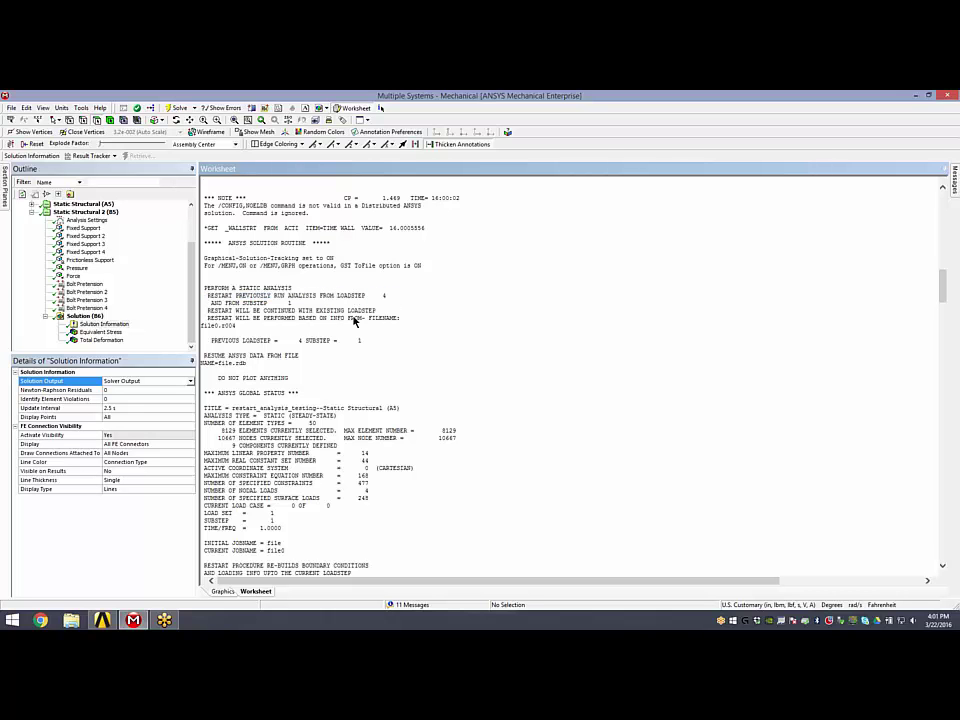
{"action": "scroll", "coordinate": [357, 321], "scroll_direction": "down", "scroll_amount": 20}
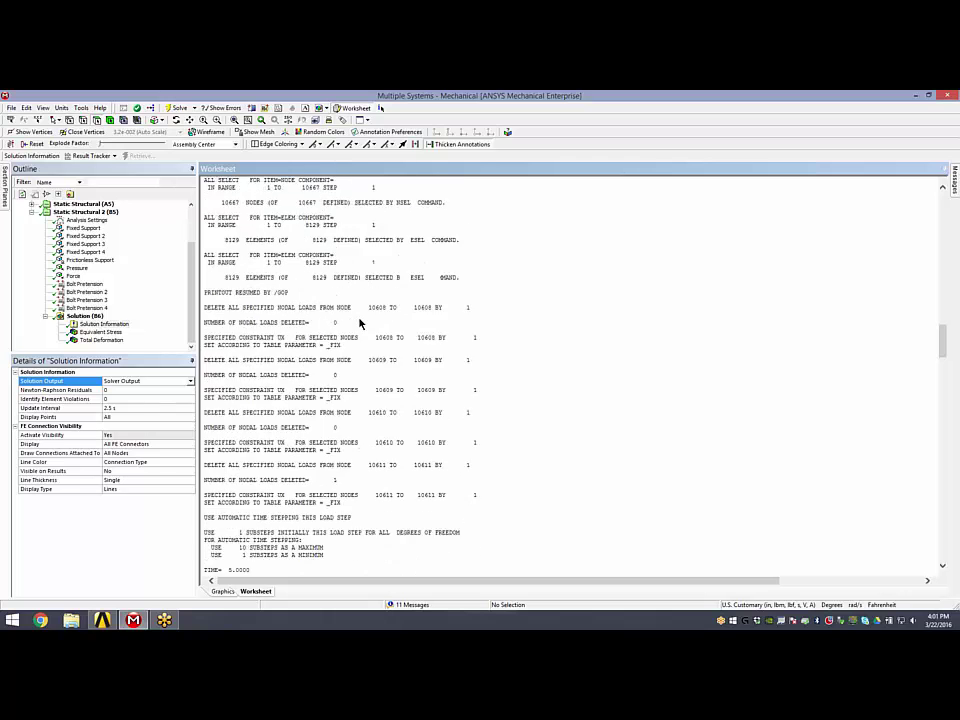
{"action": "scroll", "coordinate": [359, 321], "scroll_direction": "down", "scroll_amount": 20}
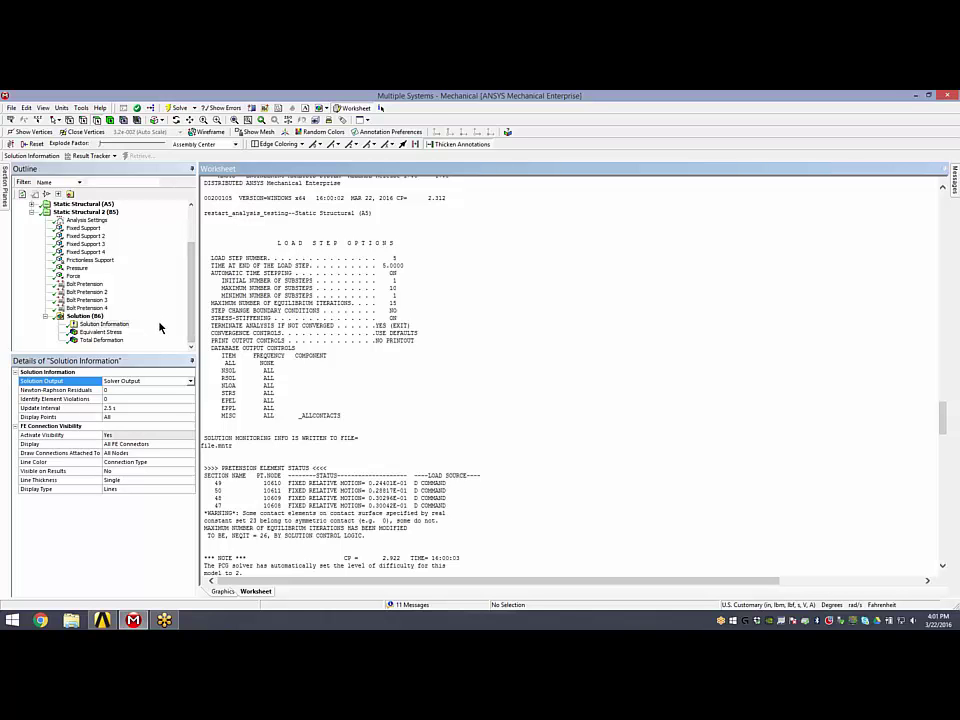
{"action": "left_click", "coordinate": [95, 324]}
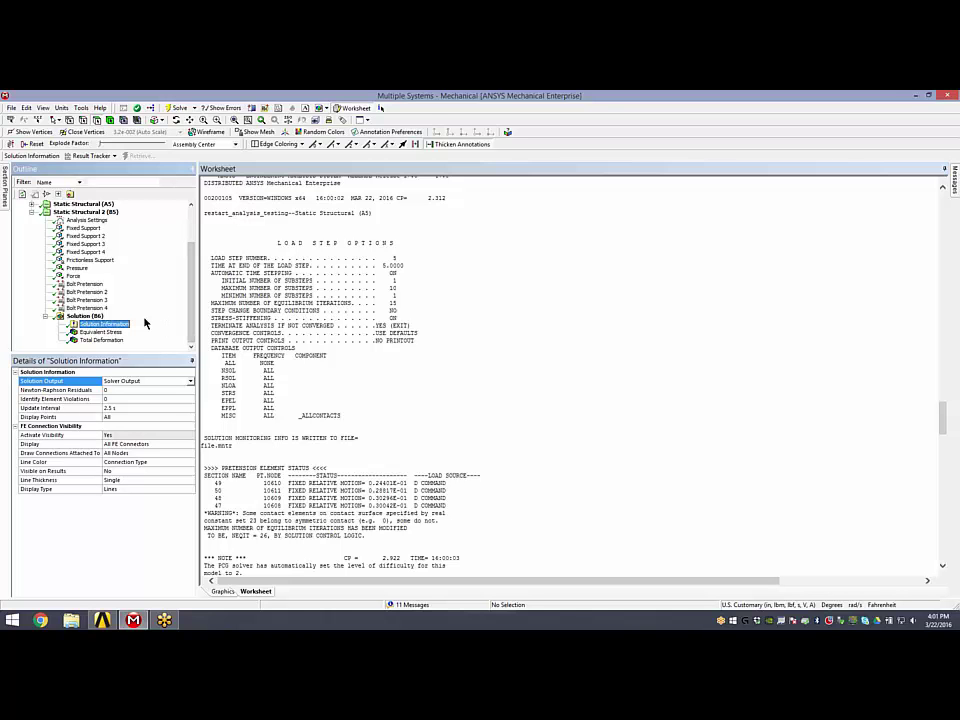
Review the four bolt pretensions and the force load of the pressure load case on the model
{"action": "left_click", "coordinate": [84, 316]}
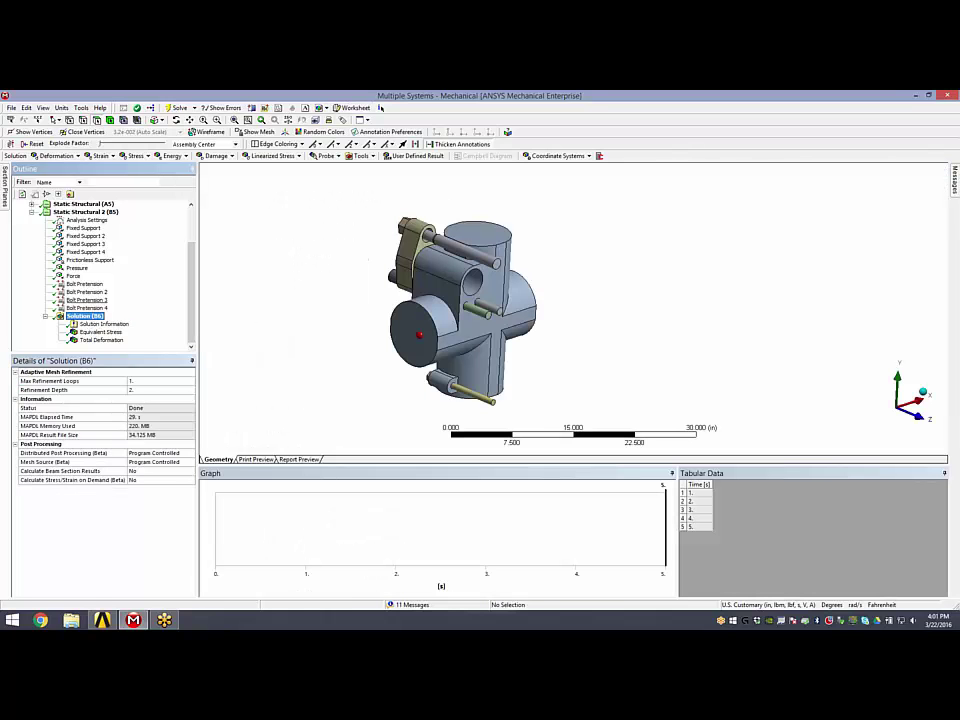
{"action": "left_click", "coordinate": [84, 284]}
{"action": "left_click", "coordinate": [86, 308], "text": "shift"}
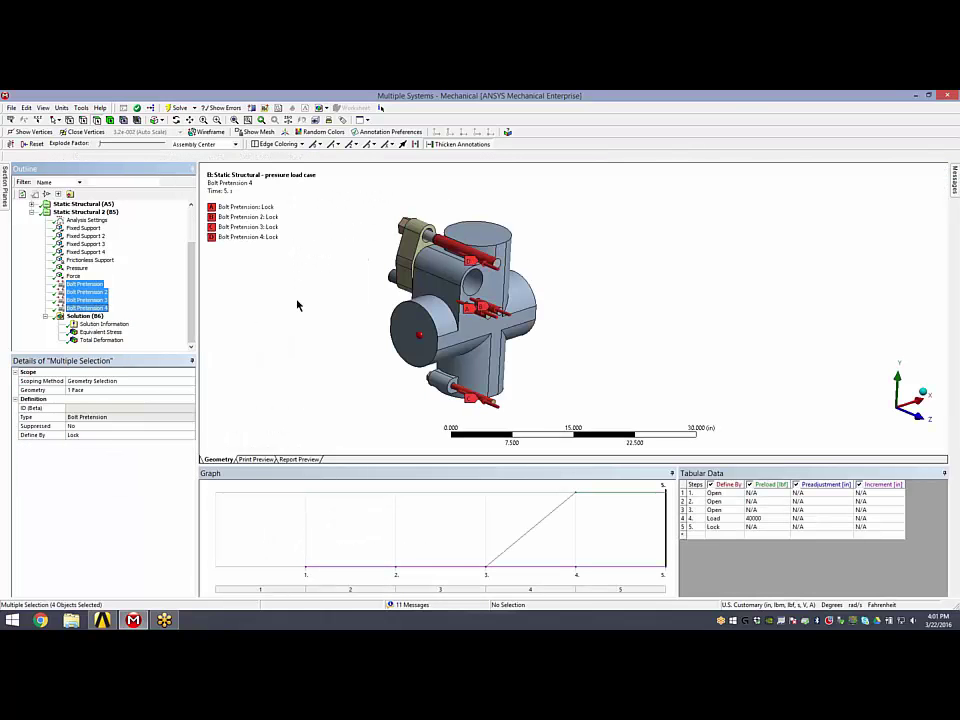
{"action": "middle_click_drag", "start_coordinate": [448, 290], "coordinate": [370, 300]}
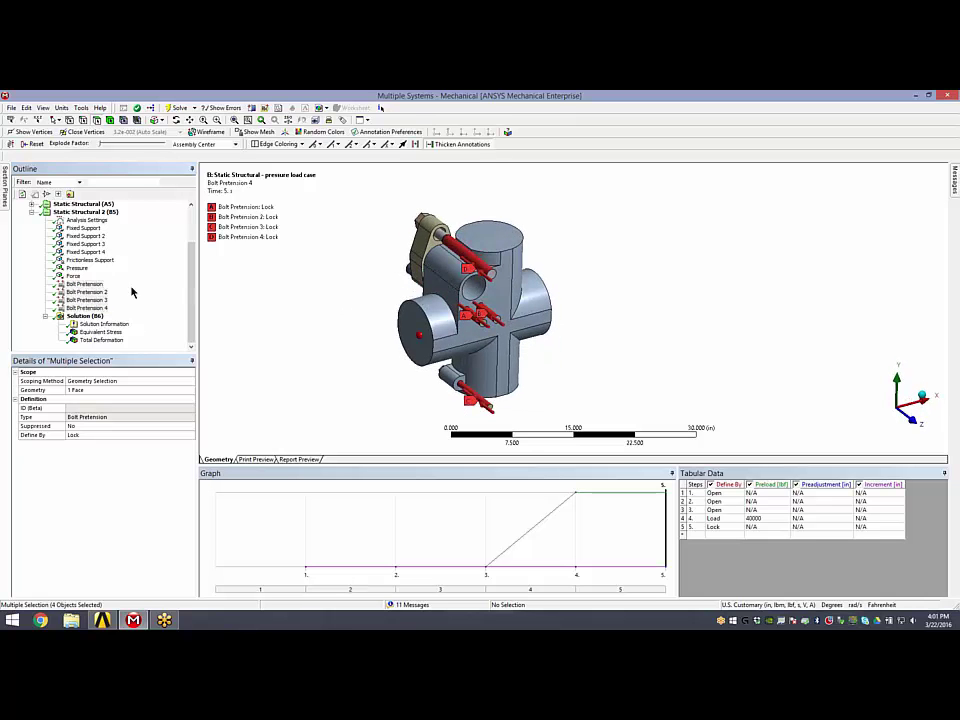
{"action": "left_click", "coordinate": [144, 309]}
{"action": "left_click", "coordinate": [148, 316]}
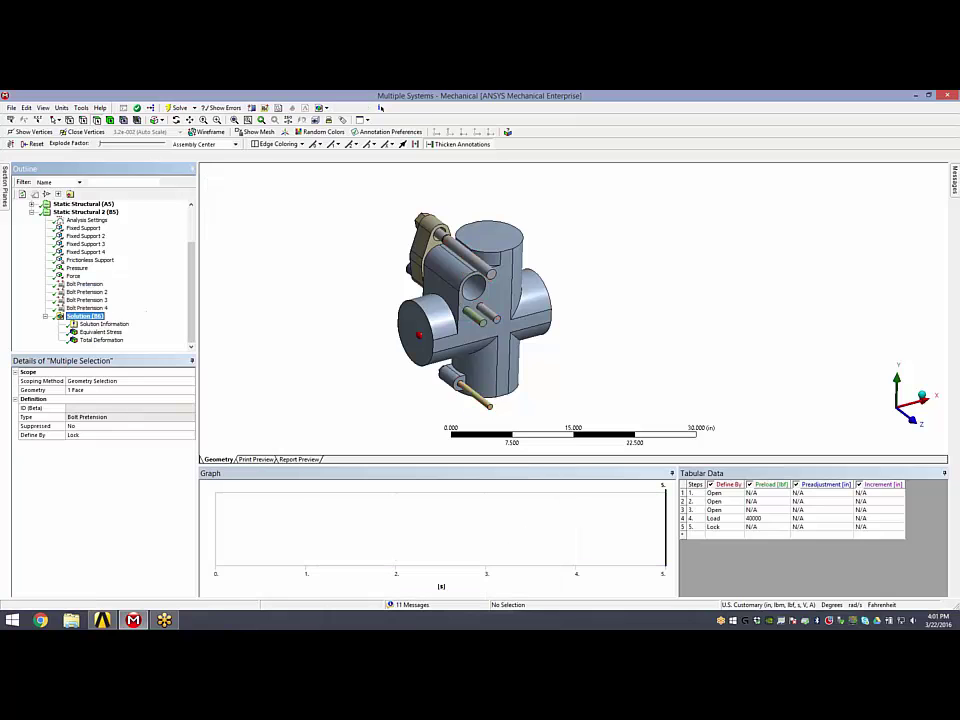
{"action": "left_click", "coordinate": [74, 277]}
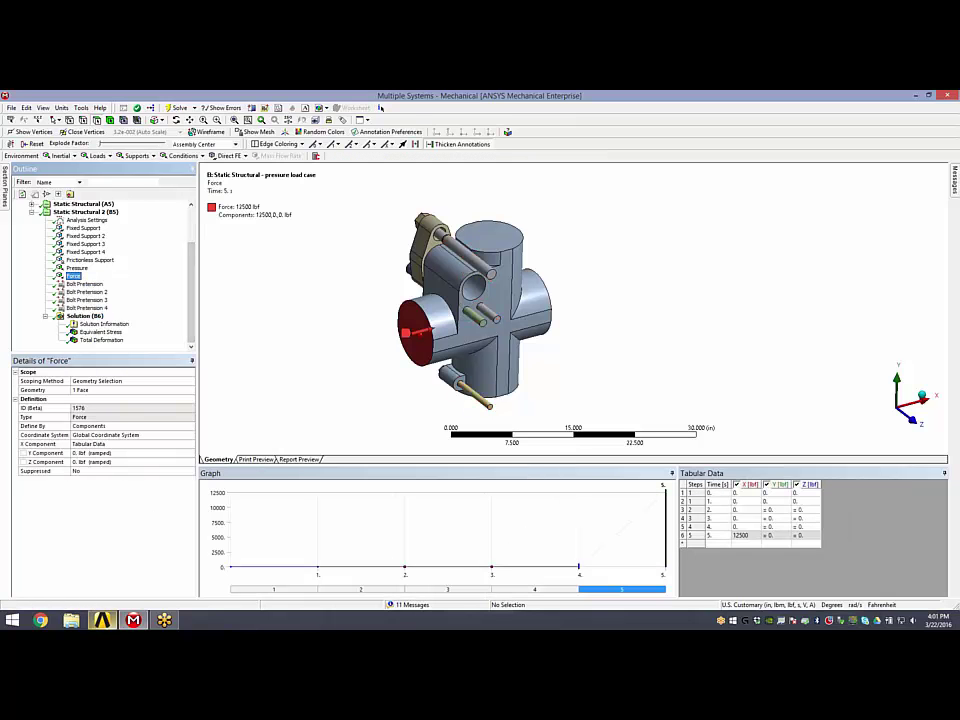
Switch to the Workbench project and duplicate the pressure load case system from its Results cell
{"action": "key", "text": "alt+Tab"}
{"action": "right_click", "coordinate": [331, 251]}
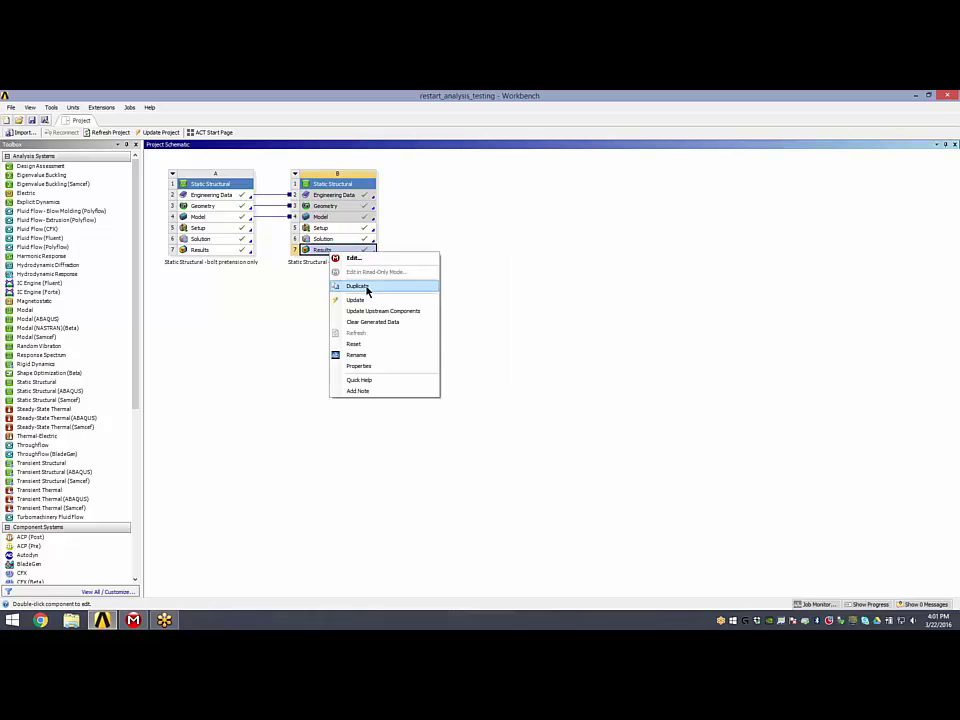
{"action": "left_click", "coordinate": [360, 286]}
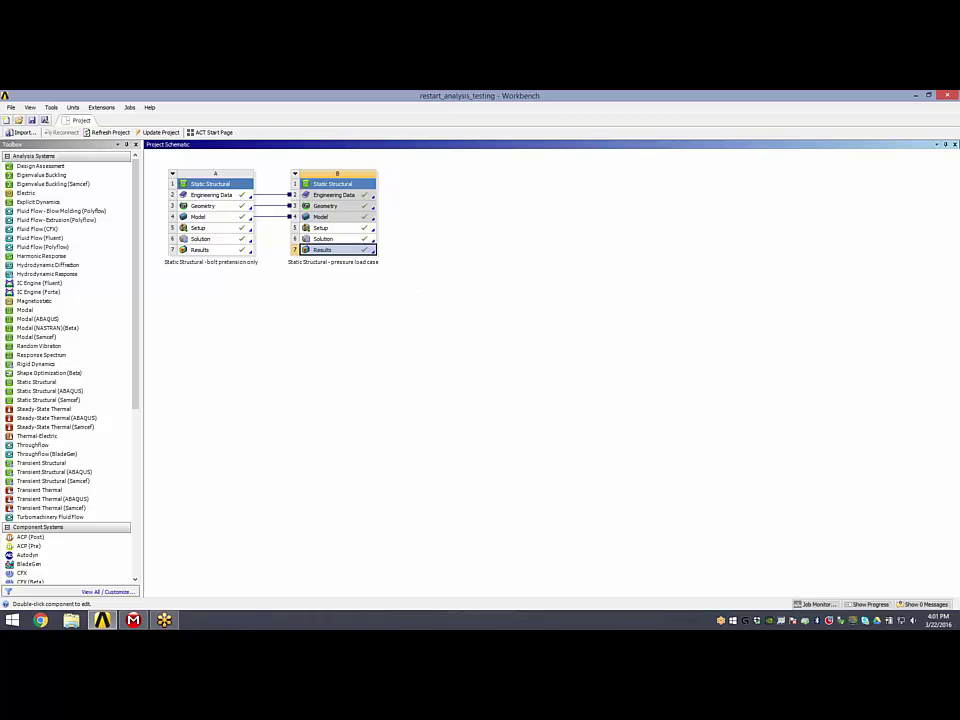
Rename the duplicated system as "Static Structural - force load case"
{"action": "key", "text": "Delete"}
{"action": "key", "text": "Delete"}
{"action": "key", "text": "Delete"}
{"action": "key", "text": "Delete"}
{"action": "key", "text": "Delete"}
{"action": "key", "text": "Delete"}
{"action": "key", "text": "Delete"}
{"action": "key", "text": "Delete"}
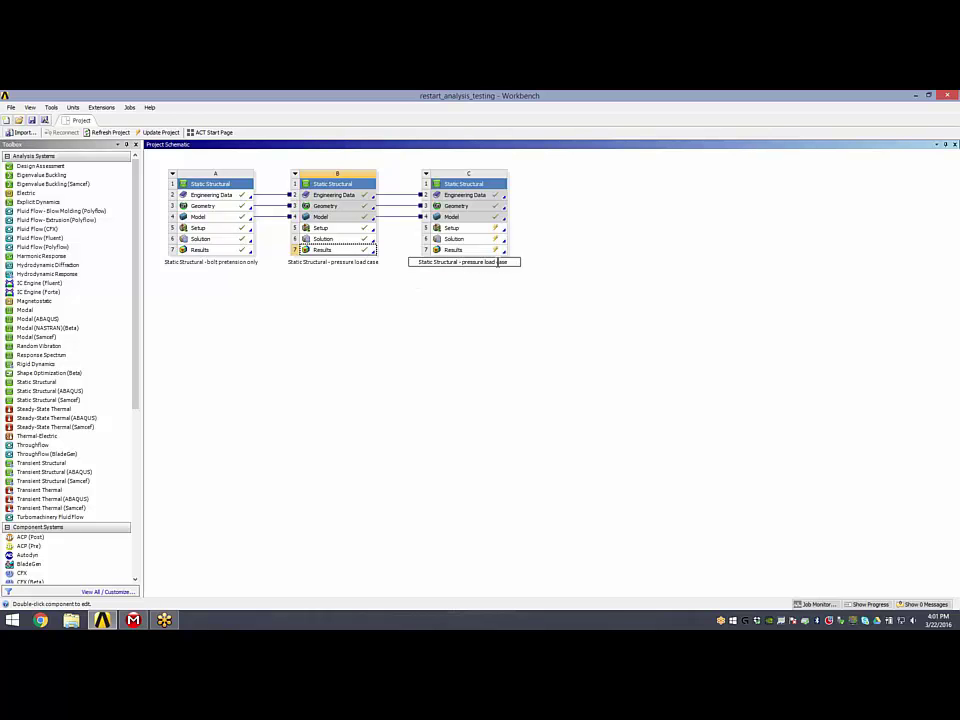
{"action": "double_click", "coordinate": [472, 262]}
{"action": "type", "text": "force"}
{"action": "key", "text": "Return"}
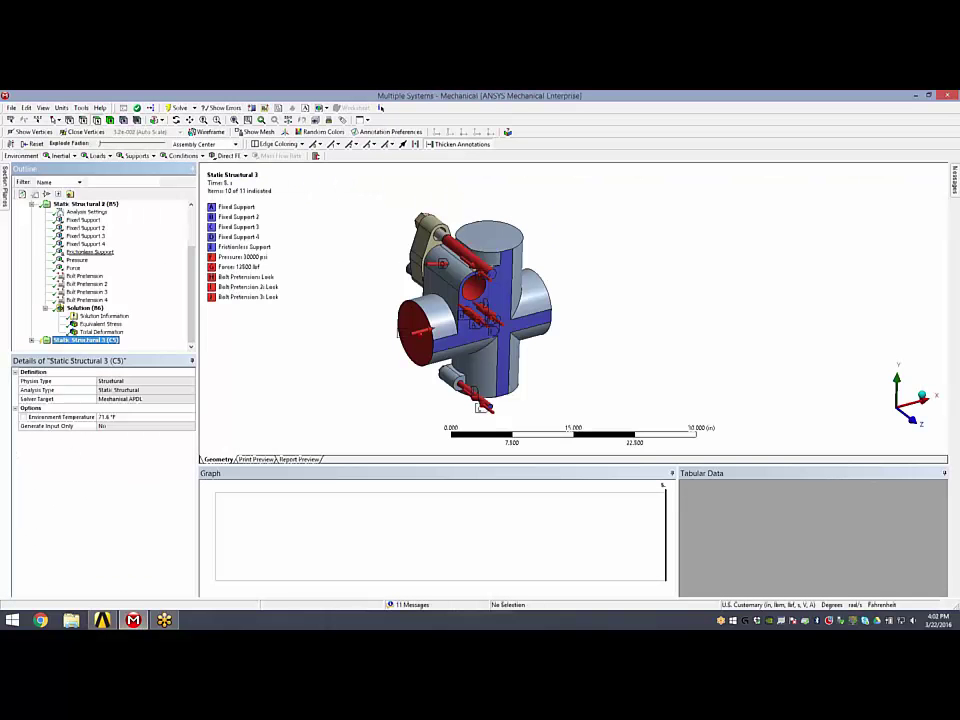
In Static Structural 3 (C5) in Mechanical, deactivate the pressure and activate the force for load step 5
{"action": "left_click", "coordinate": [32, 268]}
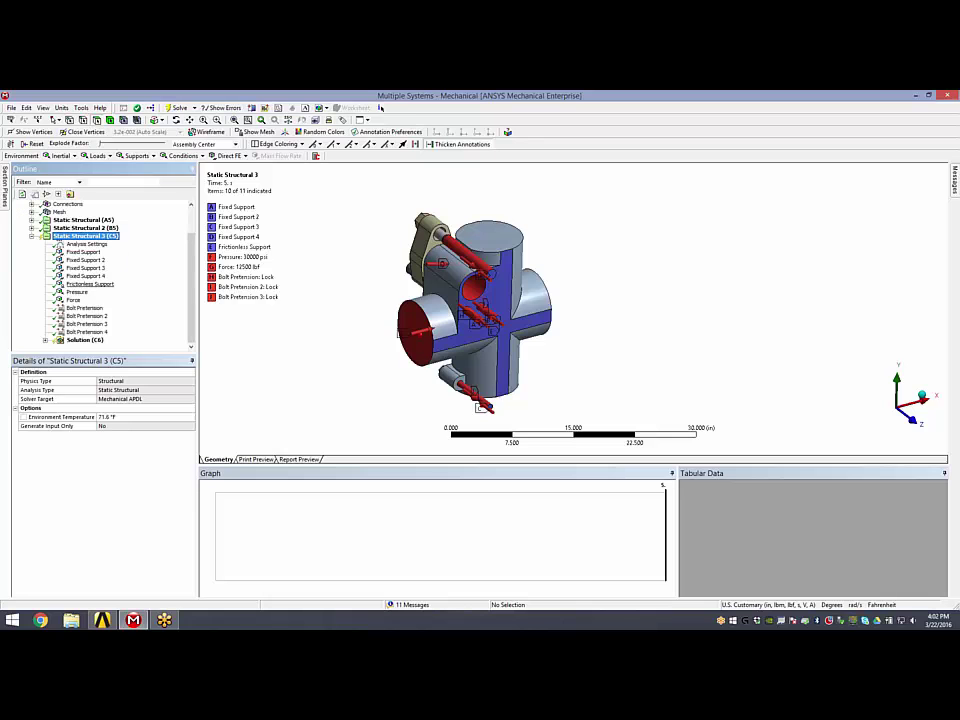
{"action": "left_click", "coordinate": [77, 291]}
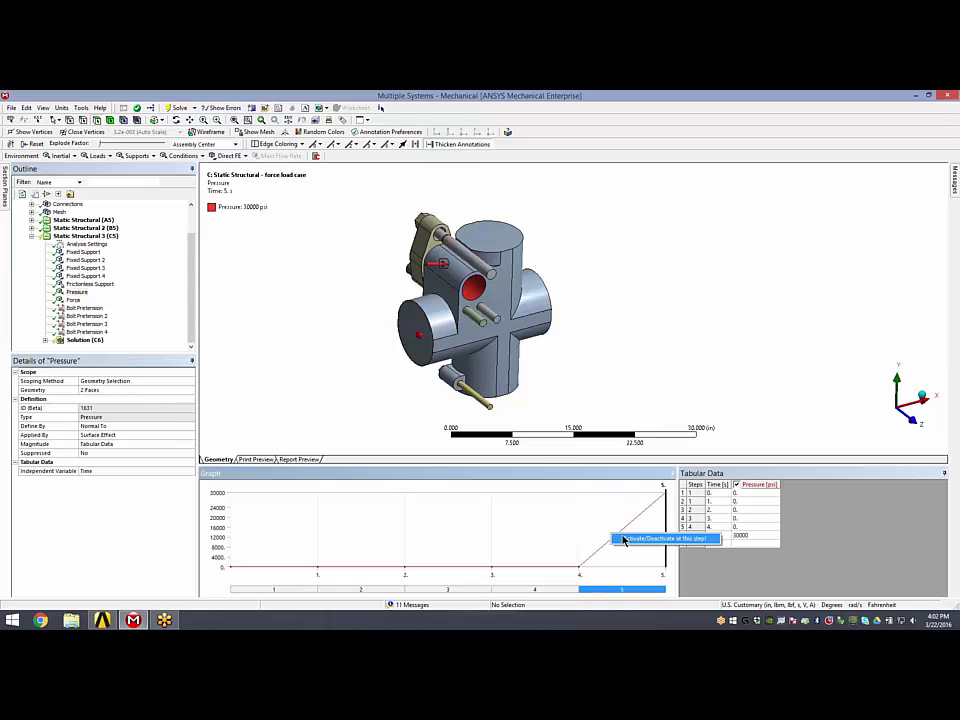
{"action": "left_click", "coordinate": [73, 299]}
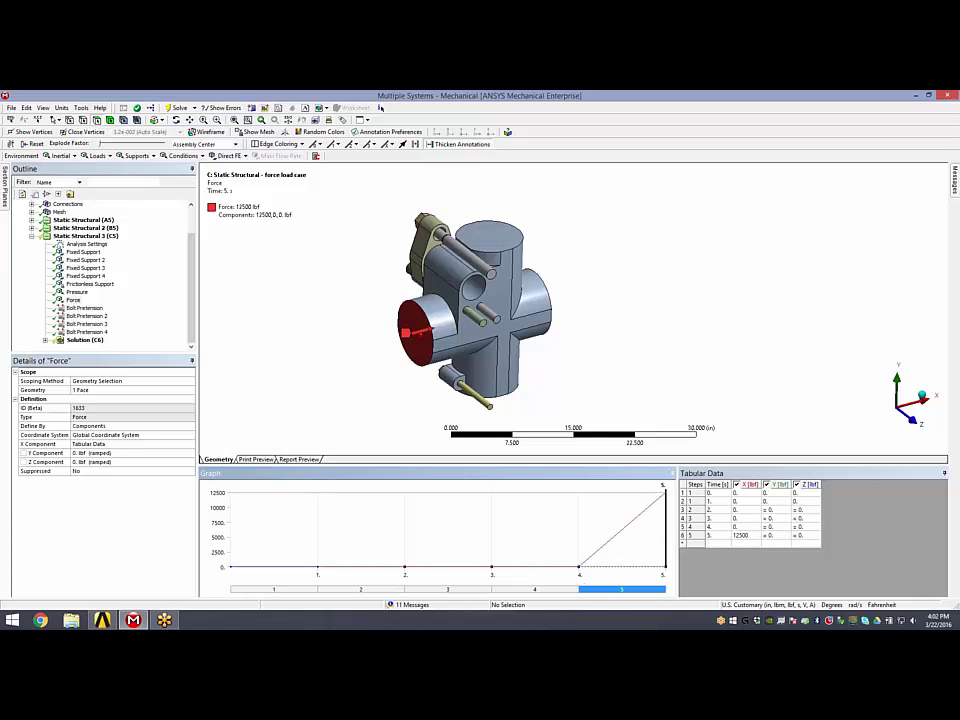
Read file.rst into Solution (C6) using U.S. Customary inch units and display the imported equivalent stress
{"action": "left_click", "coordinate": [45, 340]}
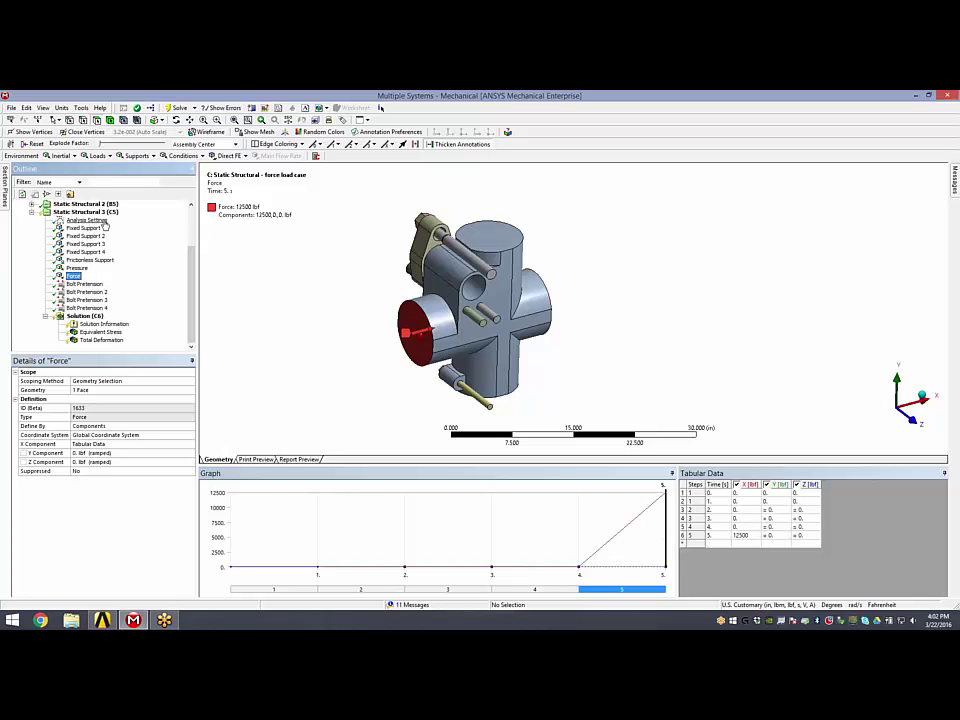
{"action": "left_click", "coordinate": [84, 315]}
{"action": "left_click", "coordinate": [81, 107]}
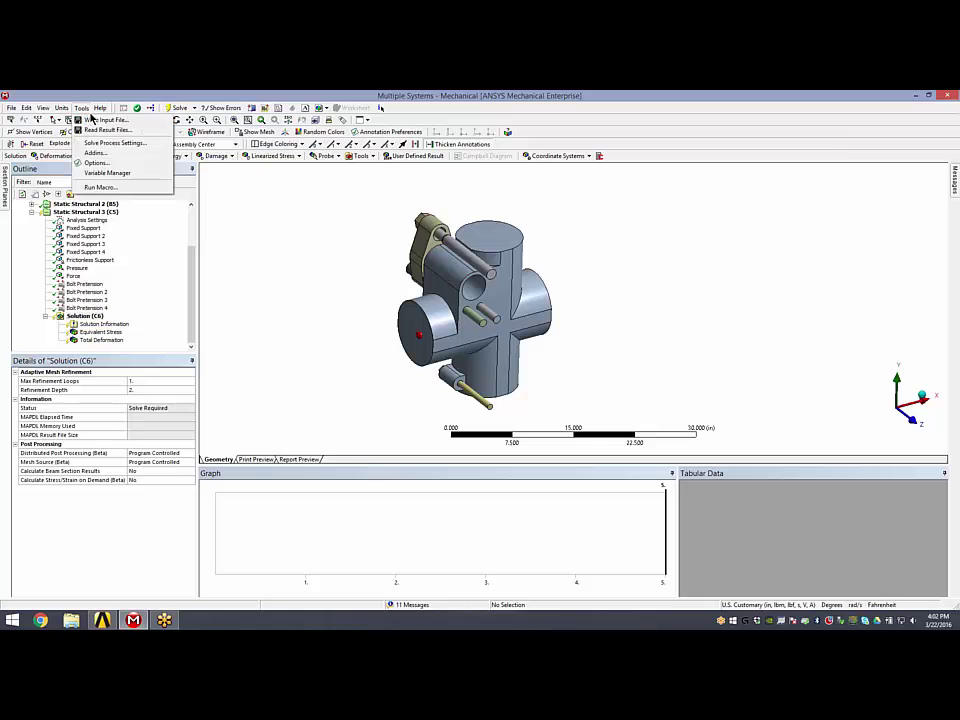
{"action": "left_click", "coordinate": [108, 130]}
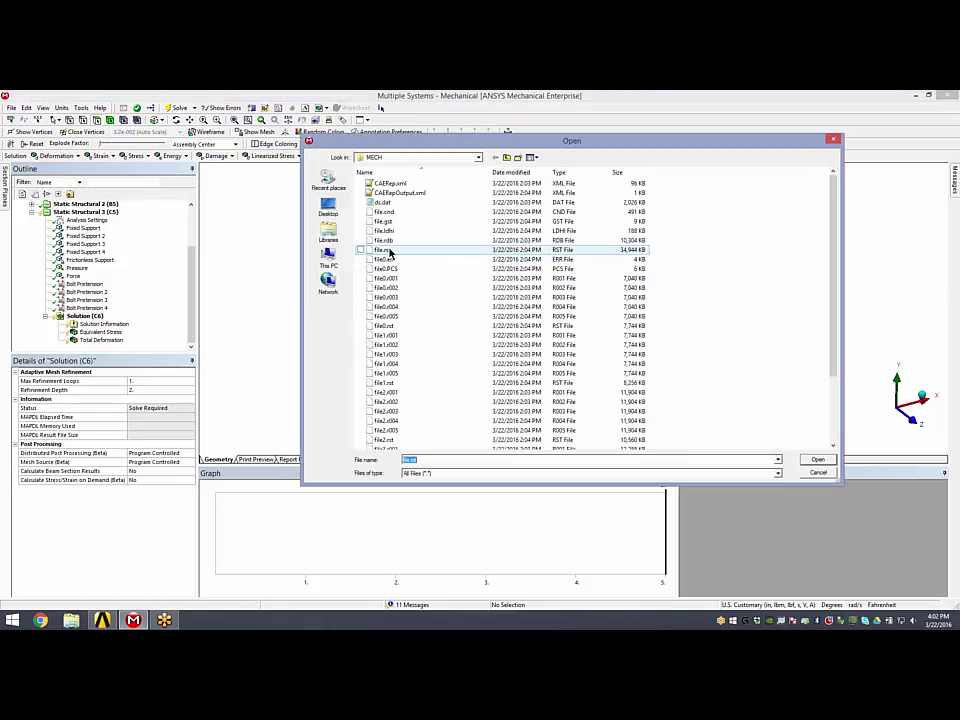
{"action": "double_click", "coordinate": [389, 252]}
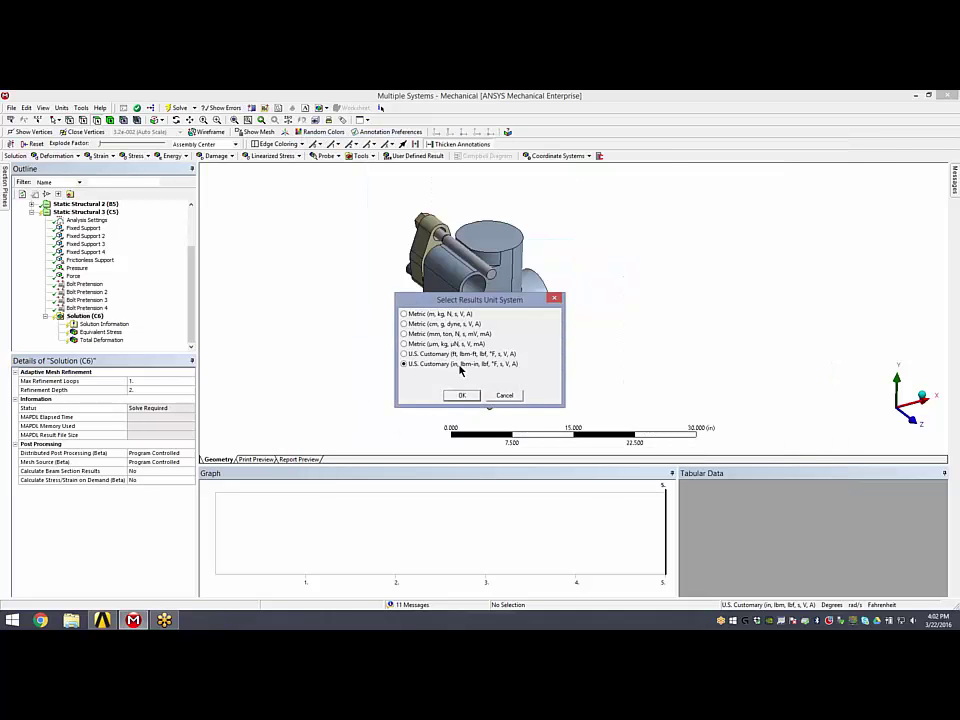
{"action": "left_click", "coordinate": [461, 395]}
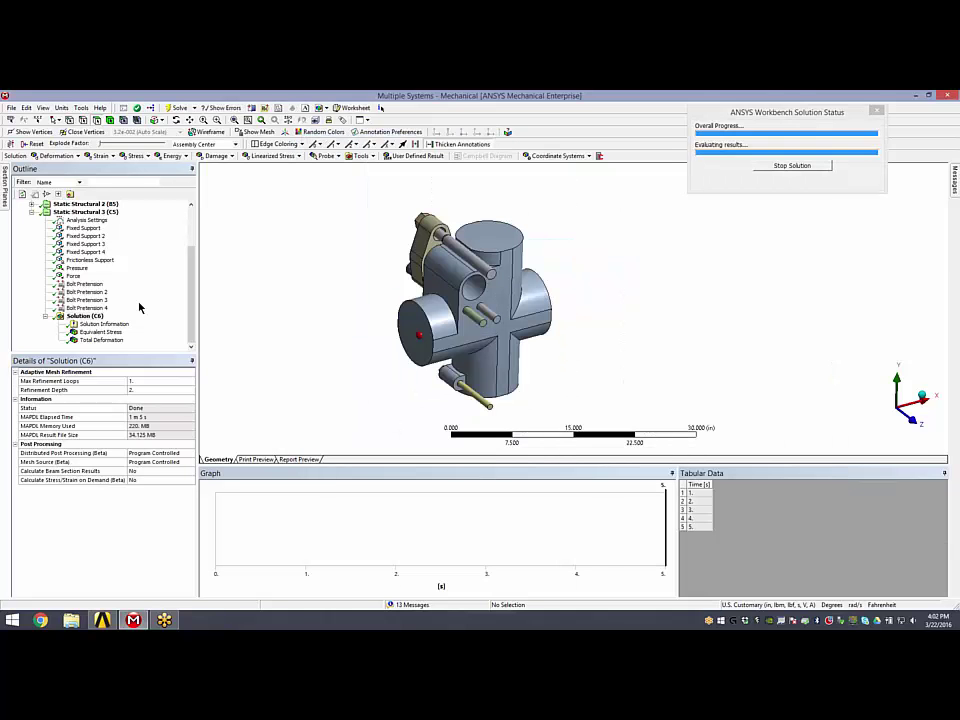
{"action": "left_click", "coordinate": [98, 332]}
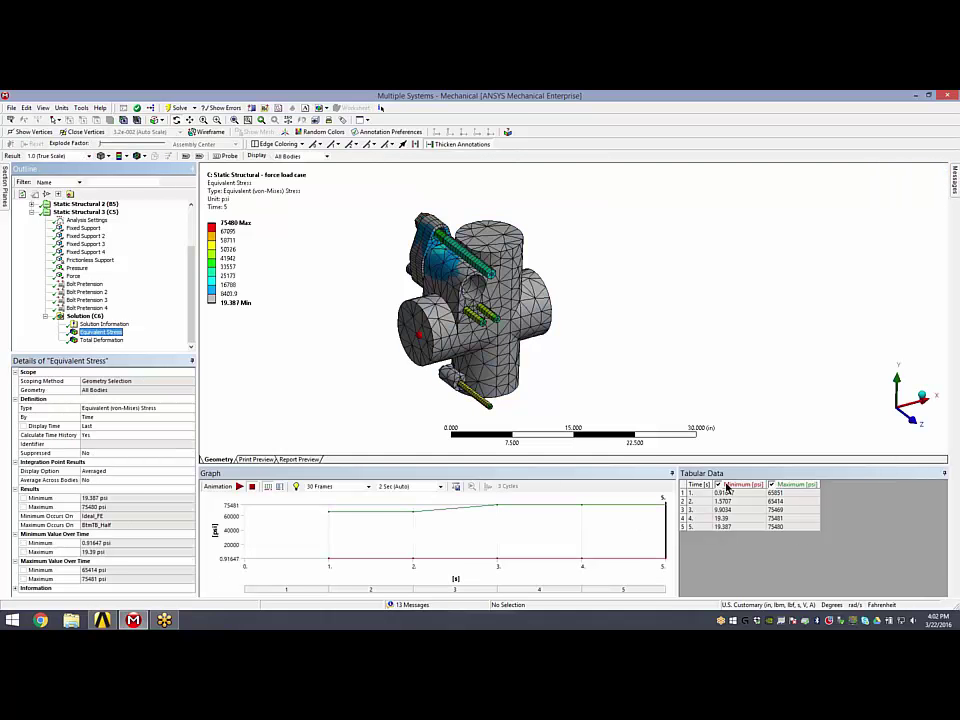
Set the force load case's current restart point to Load Step 4, Substep 1 in its analysis settings
{"action": "left_click", "coordinate": [90, 220]}
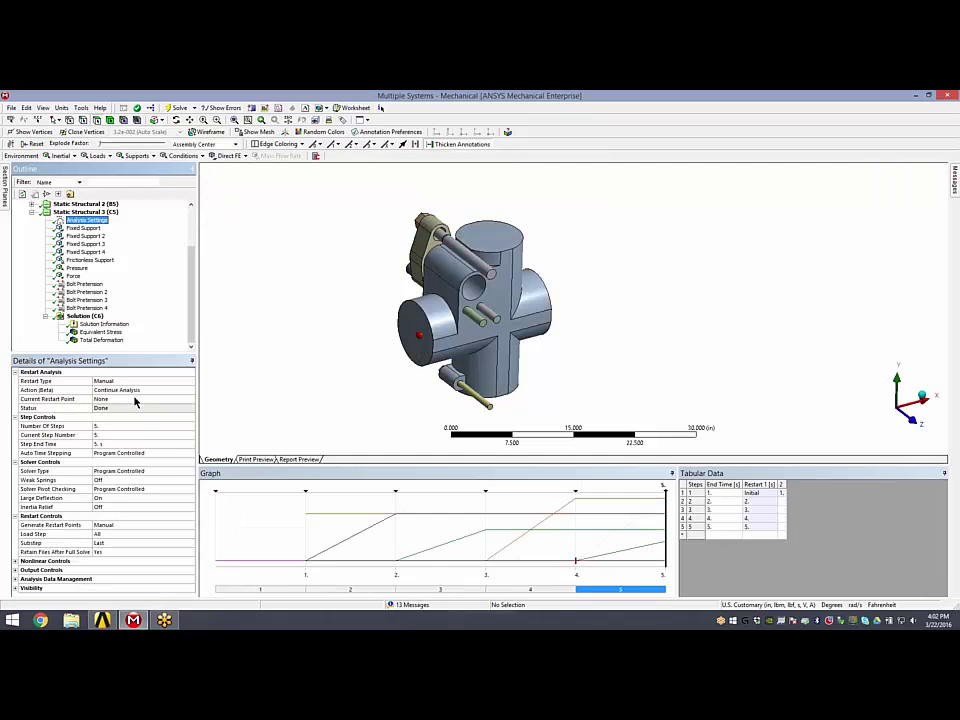
{"action": "left_click", "coordinate": [127, 400]}
{"action": "left_click", "coordinate": [189, 399]}
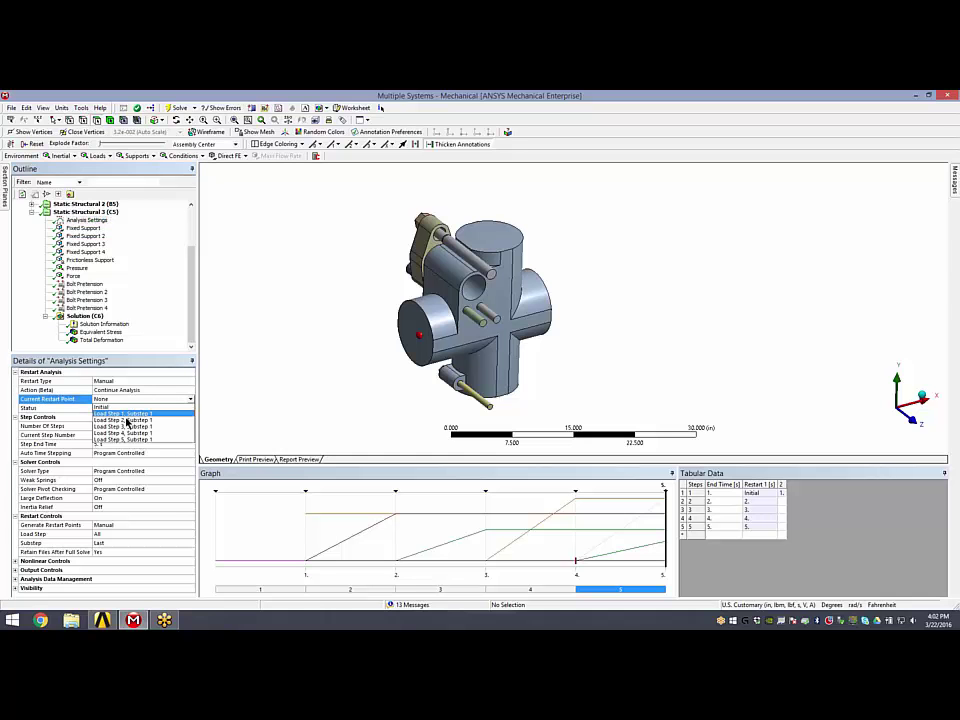
{"action": "left_click", "coordinate": [123, 437]}
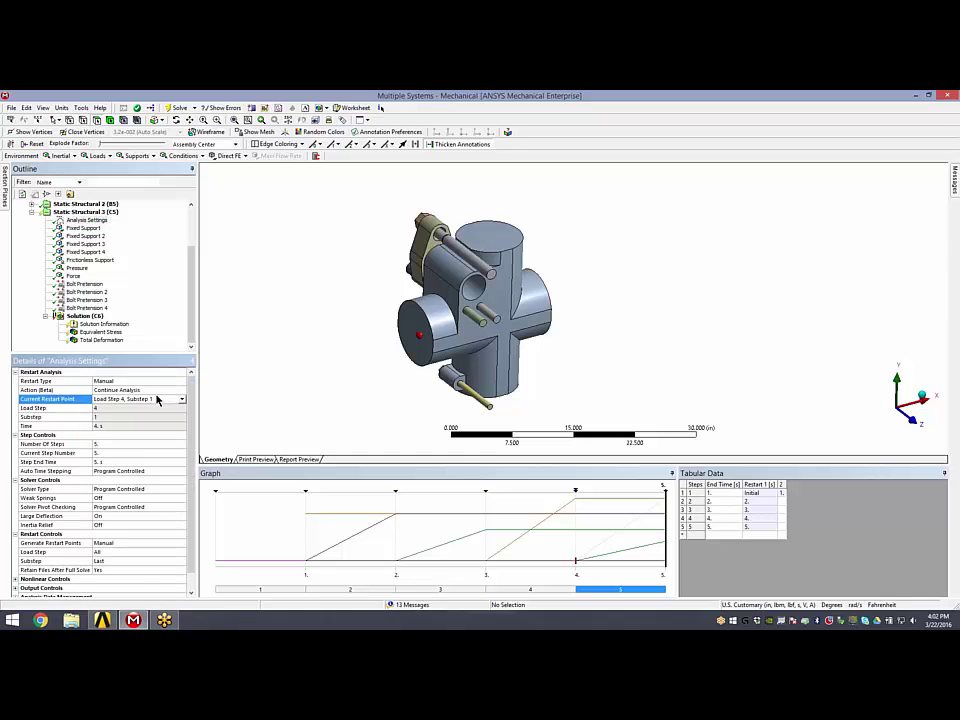
Solve the force load case, Solution (C6), from the chosen restart point
{"action": "left_click", "coordinate": [54, 315]}
{"action": "right_click", "coordinate": [94, 316]}
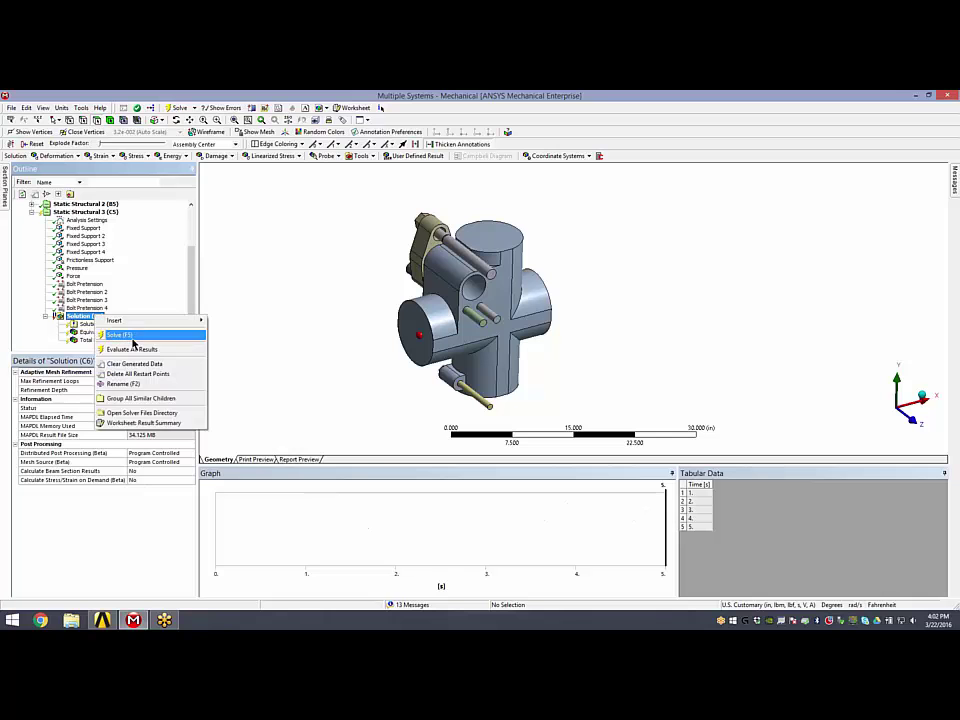
{"action": "left_click", "coordinate": [131, 337]}
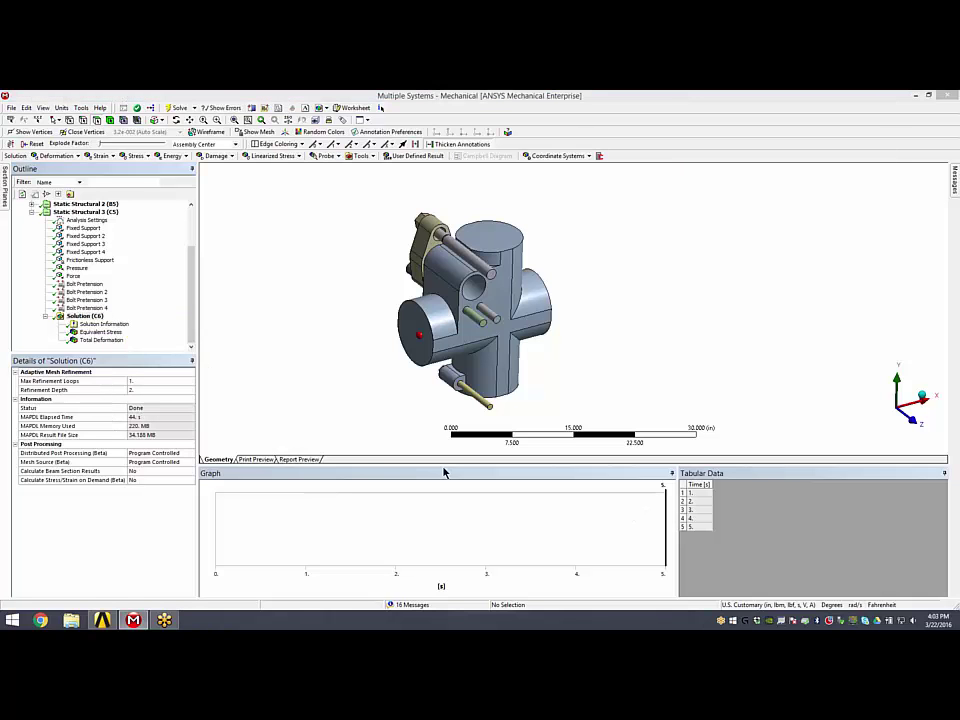
Display the equivalent stress of the solved force load case and inspect it on the model
{"action": "mouse_move", "coordinate": [362, 336]}
{"action": "middle_mouse_down"}
{"action": "mouse_move", "coordinate": [351, 309]}
{"action": "mouse_move", "coordinate": [356, 332]}
{"action": "middle_mouse_up"}
{"action": "left_click", "coordinate": [100, 332]}
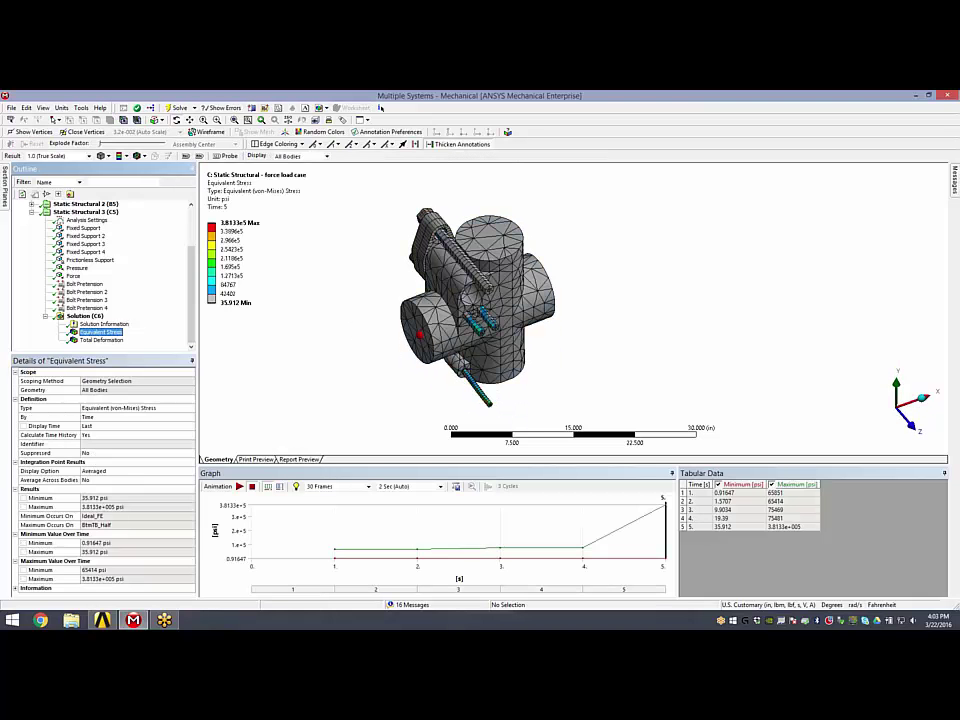
{"action": "middle_click_drag", "start_coordinate": [506, 318], "coordinate": [490, 272]}
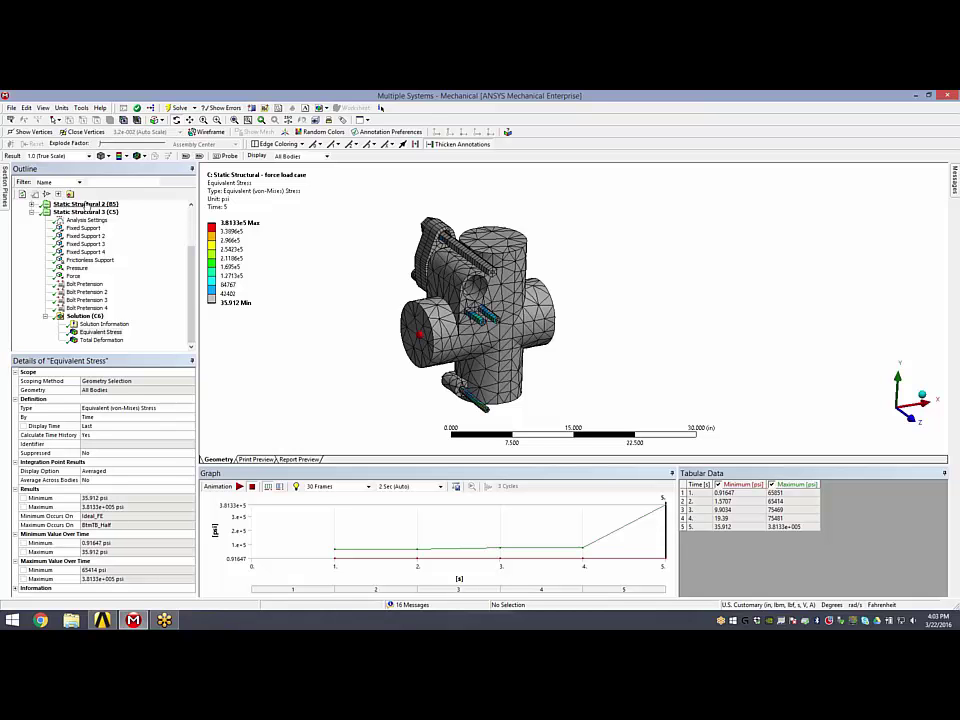
{"action": "left_click", "coordinate": [224, 232]}
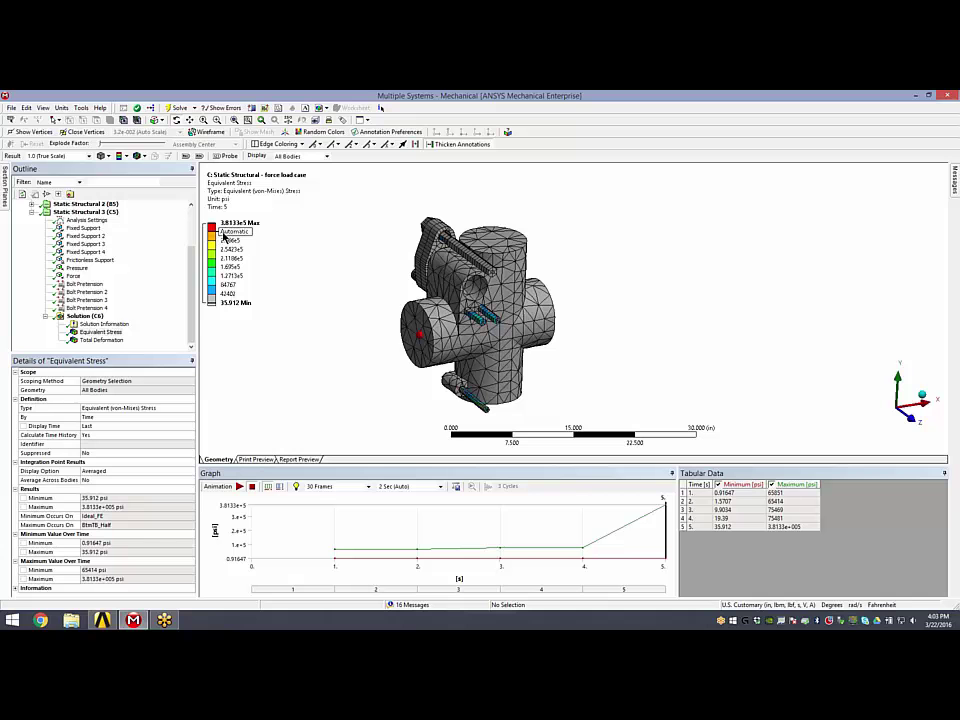
{"action": "left_click", "coordinate": [279, 225]}
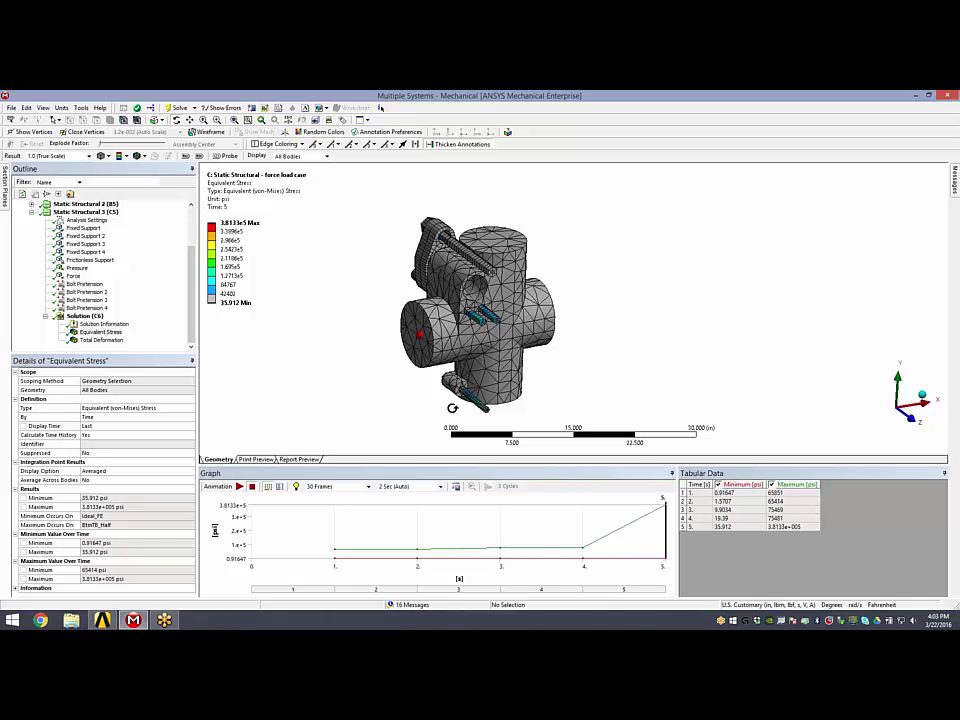
Expand the bolt-pretension analysis, Static Structural (A5), in the outline to review its contents and collapse it again
{"action": "left_click_drag", "start_coordinate": [192, 254], "coordinate": [192, 214]}
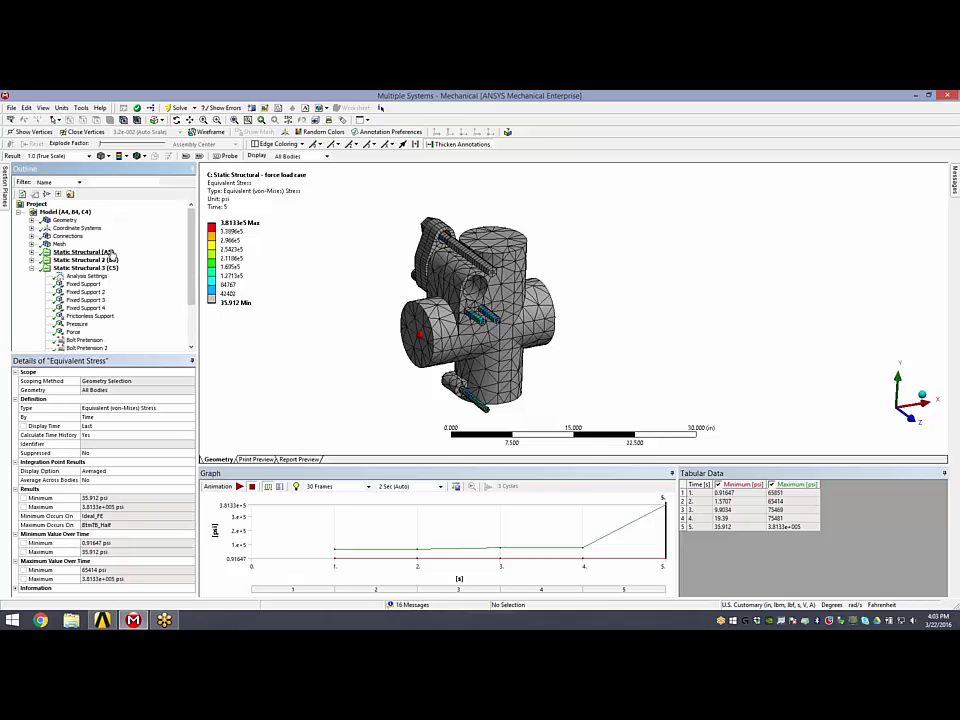
{"action": "left_click", "coordinate": [34, 252]}
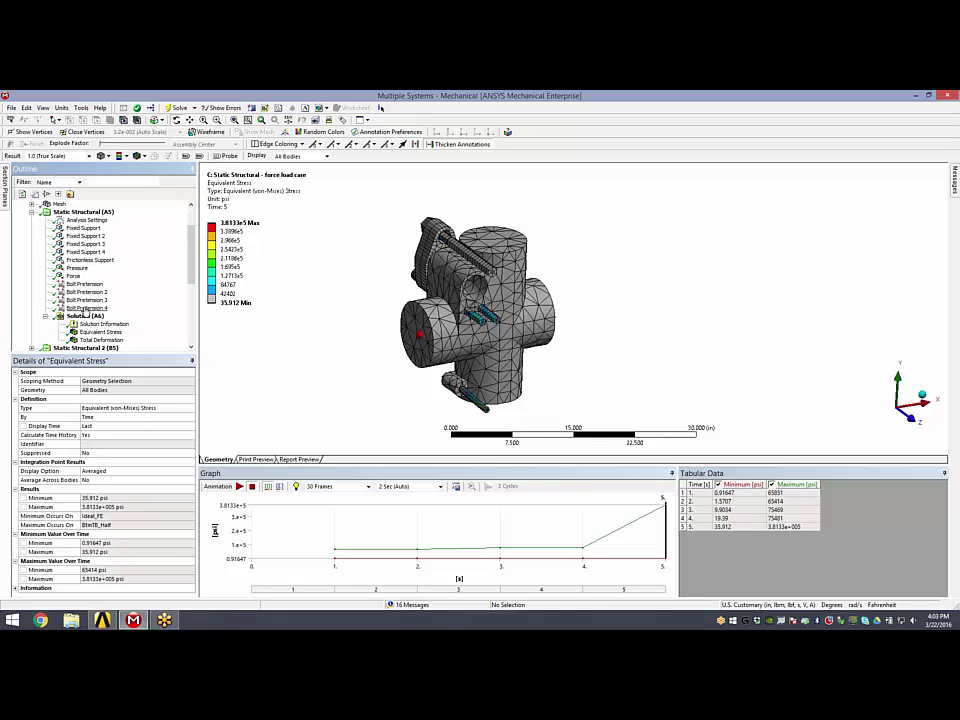
{"action": "left_click", "coordinate": [32, 212]}
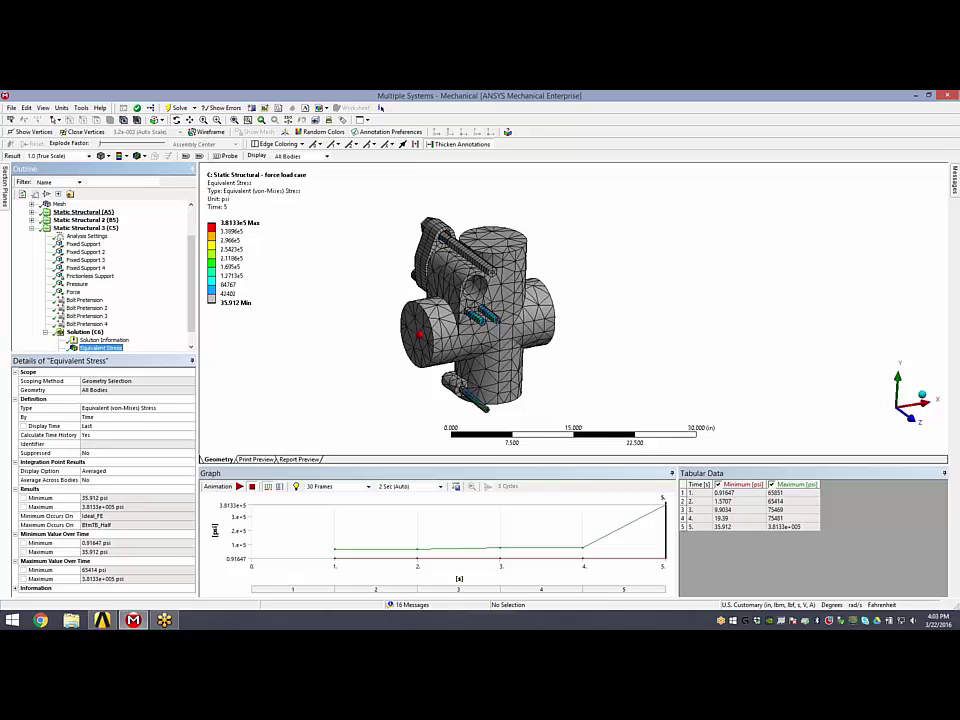
Review the boundary conditions of the pressure and force load cases, and display the force load case's equivalent stress
{"action": "left_click", "coordinate": [100, 219]}
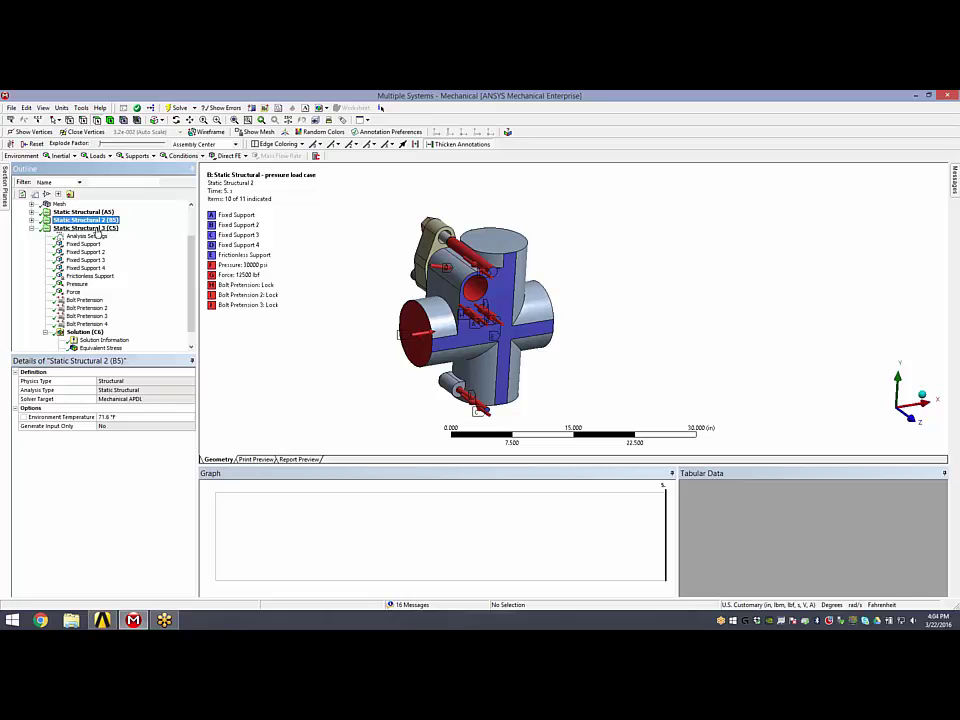
{"action": "left_click", "coordinate": [90, 228]}
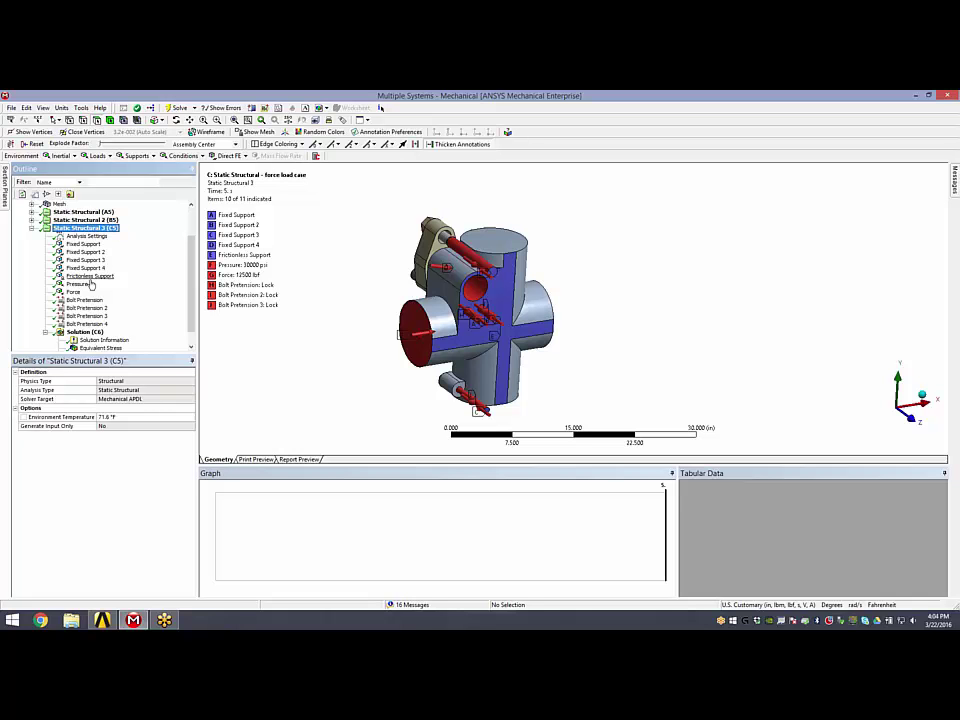
{"action": "scroll", "coordinate": [158, 308], "scroll_direction": "down", "scroll_amount": 1}
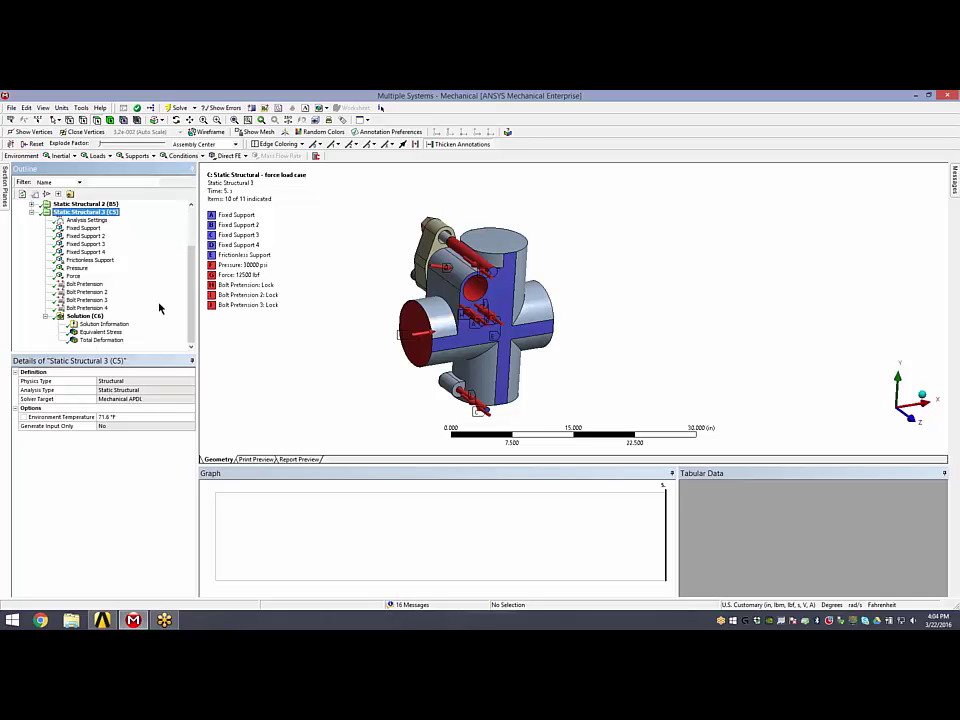
{"action": "left_click", "coordinate": [108, 333]}
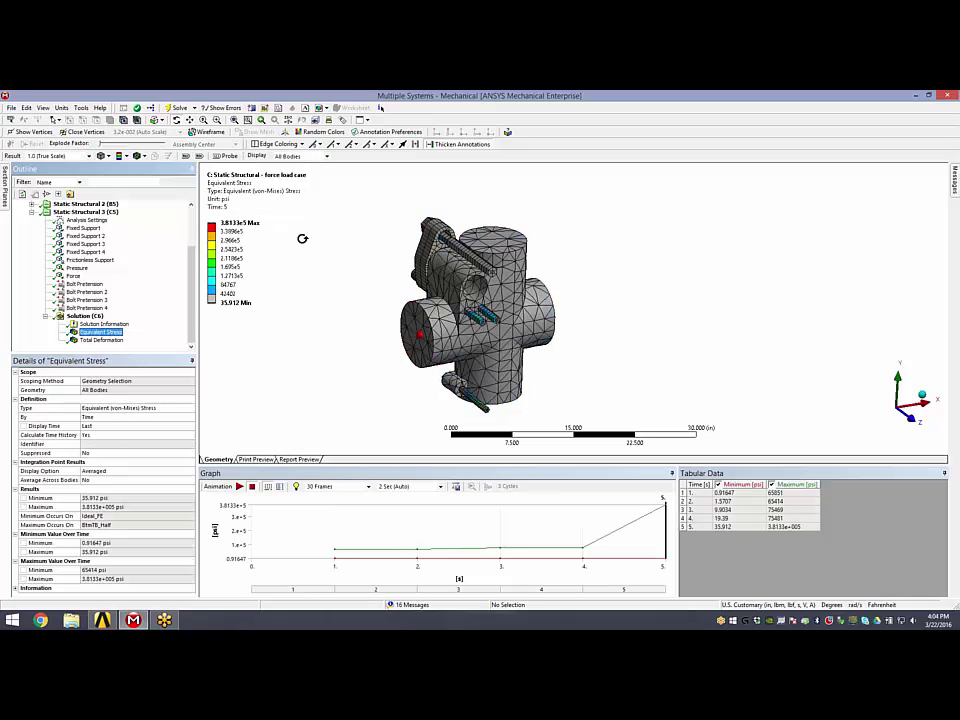
Split the graphics view into vertical viewports and show the pressure load case's equivalent stress beside that of the force load case
{"action": "left_click", "coordinate": [364, 119]}
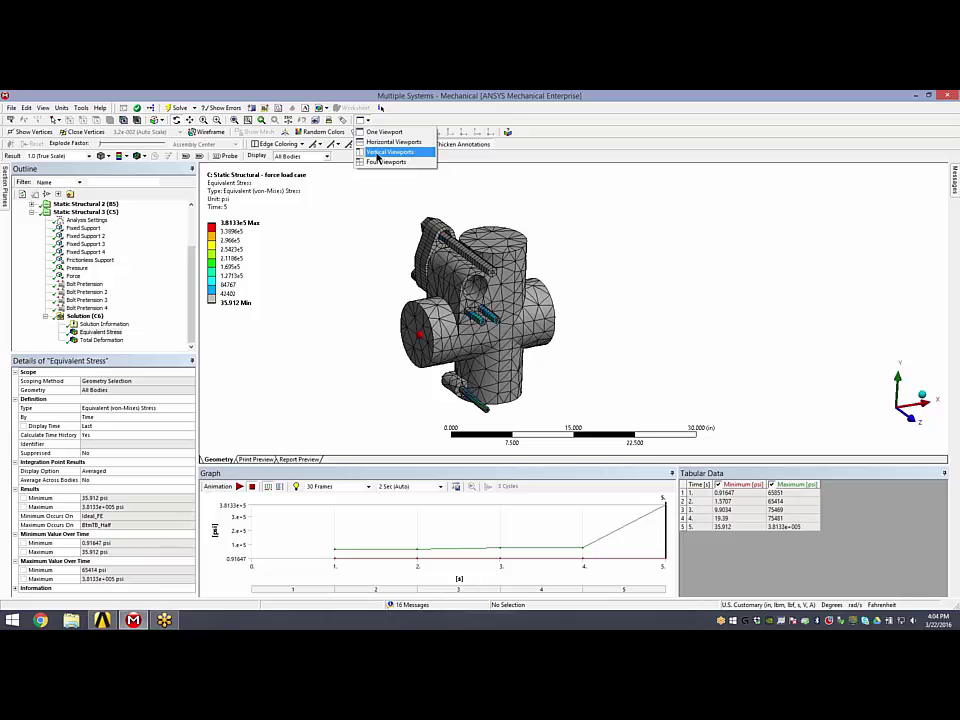
{"action": "left_click", "coordinate": [377, 154]}
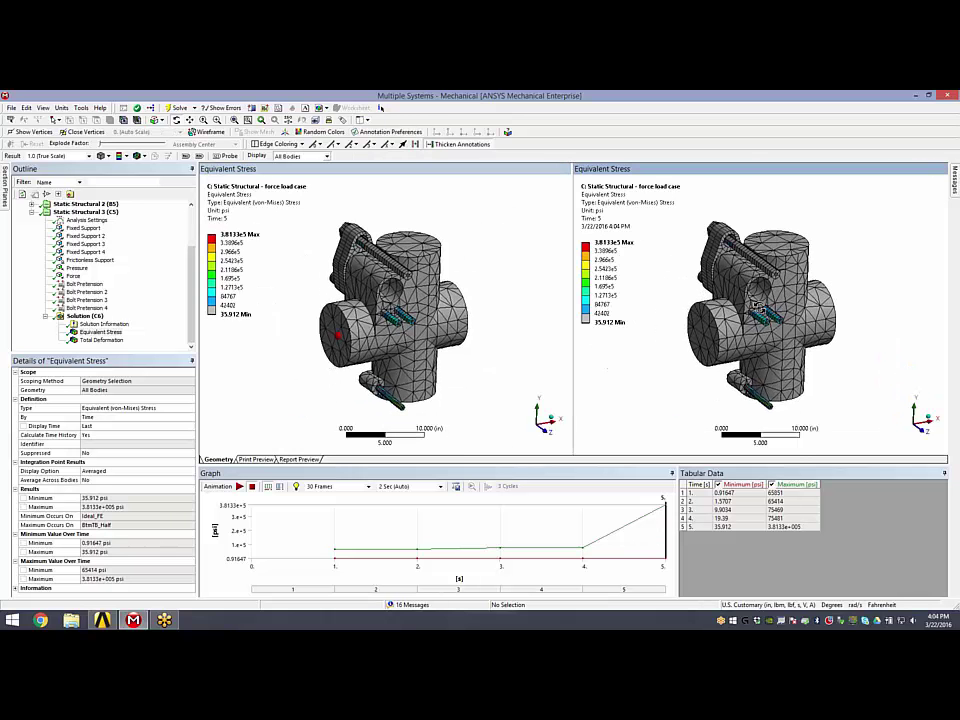
{"action": "left_click", "coordinate": [38, 203]}
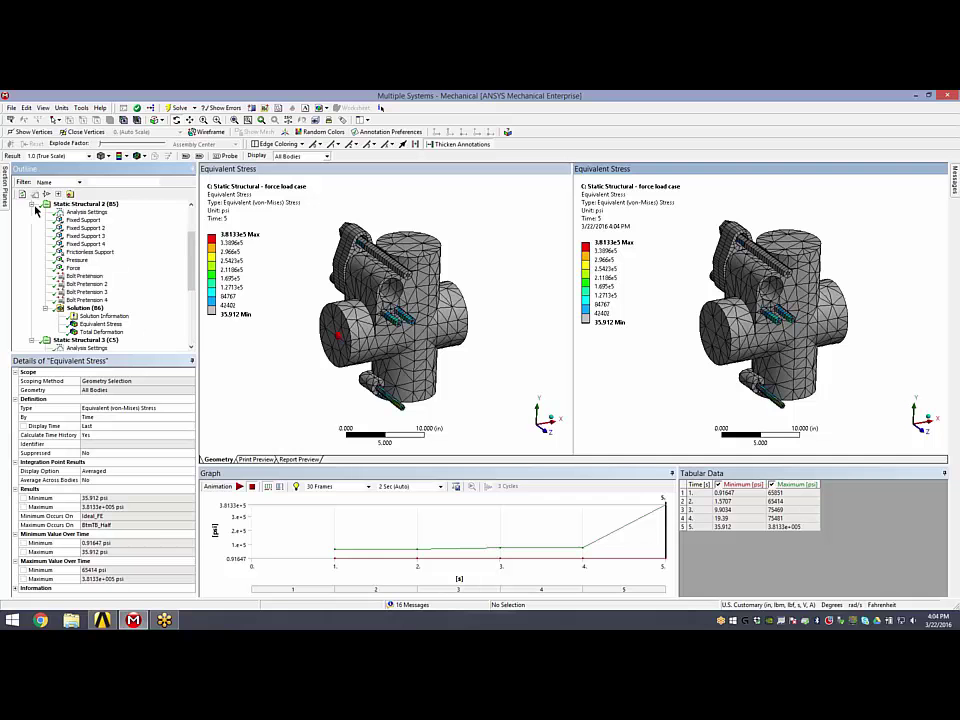
{"action": "left_click", "coordinate": [99, 324]}
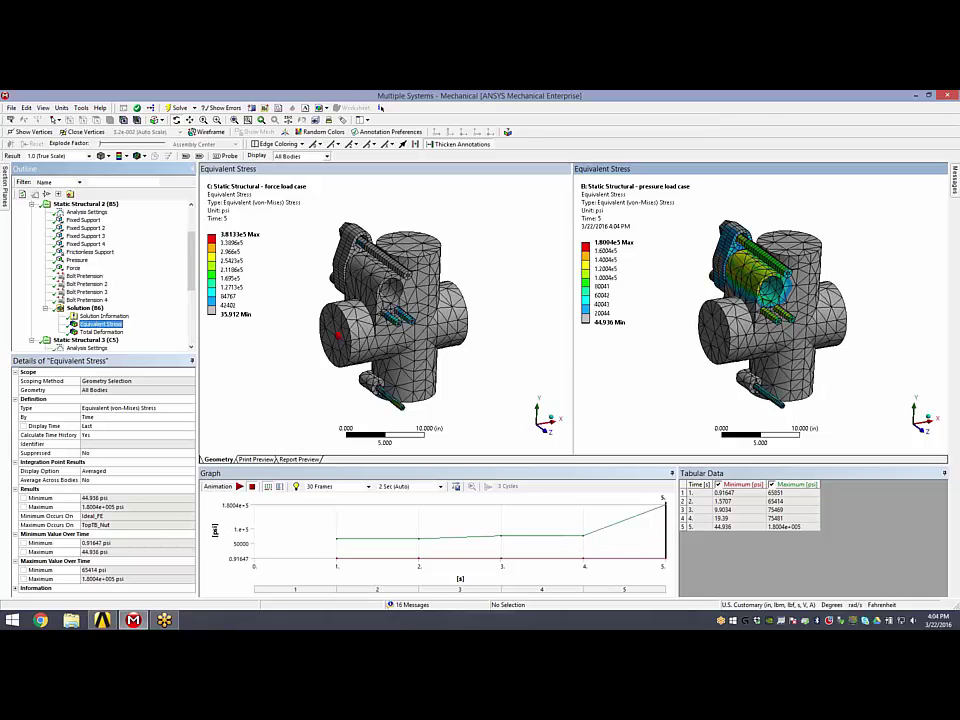